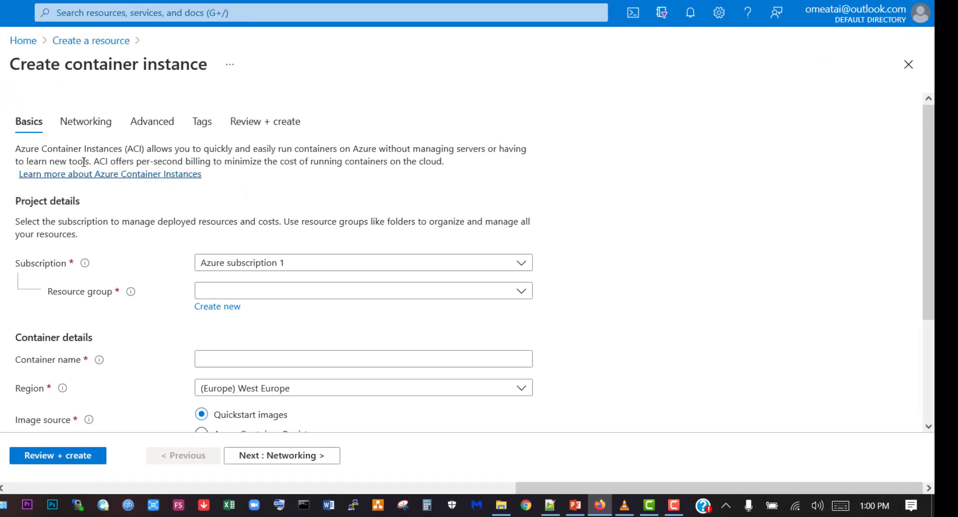
- Create a new resource group named RG-LAB17 for the container instance
{"action": "scroll", "coordinate": [207, 299], "scroll_direction": "down", "scroll_amount": 2}
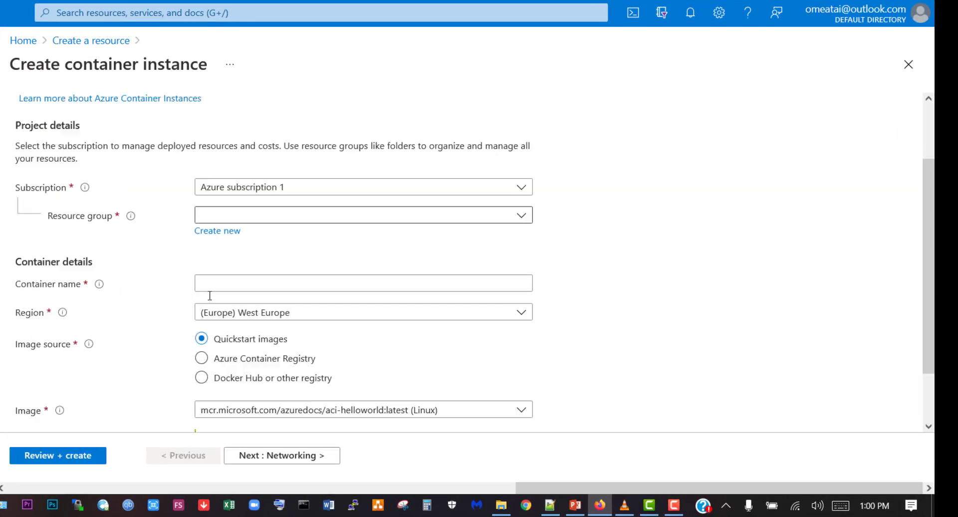
{"action": "left_click", "coordinate": [223, 233]}
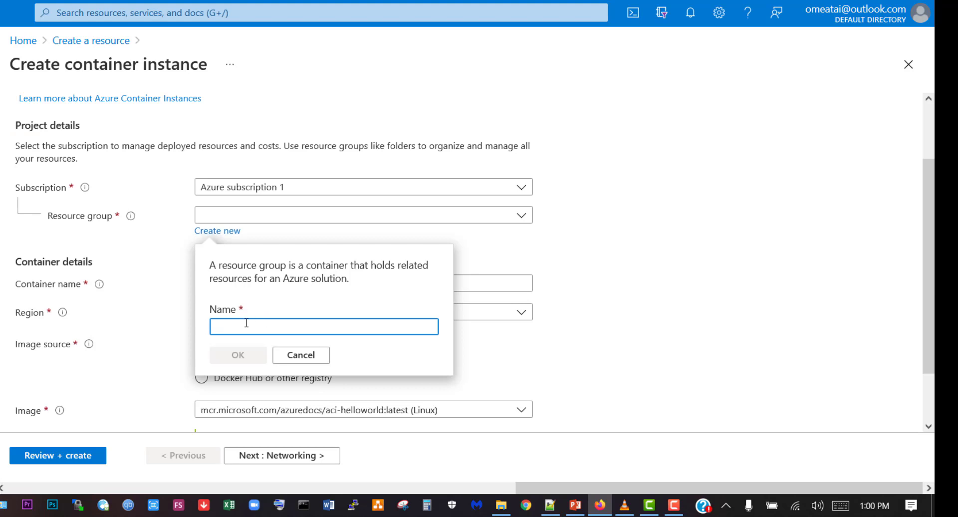
{"action": "type", "text": "RG-L"}
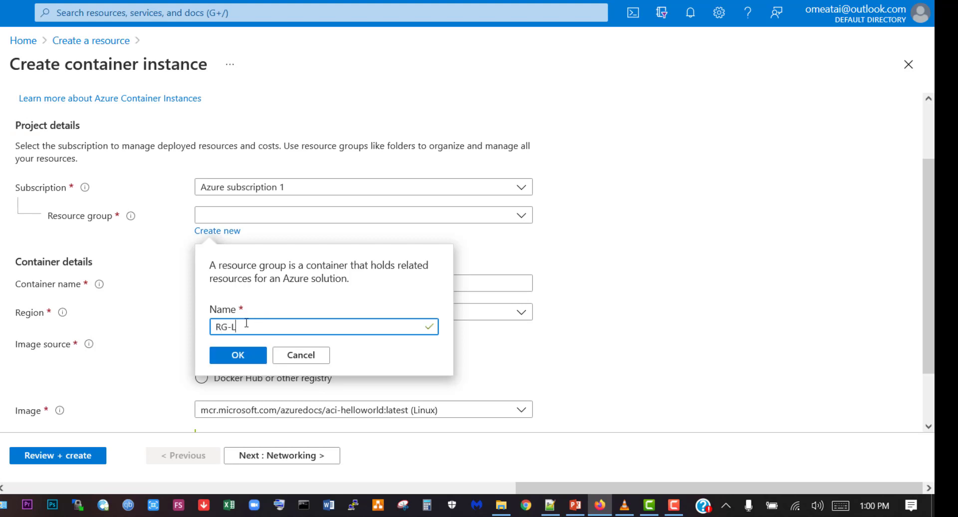
{"action": "type", "text": "AB17"}
{"action": "left_click", "coordinate": [248, 355]}
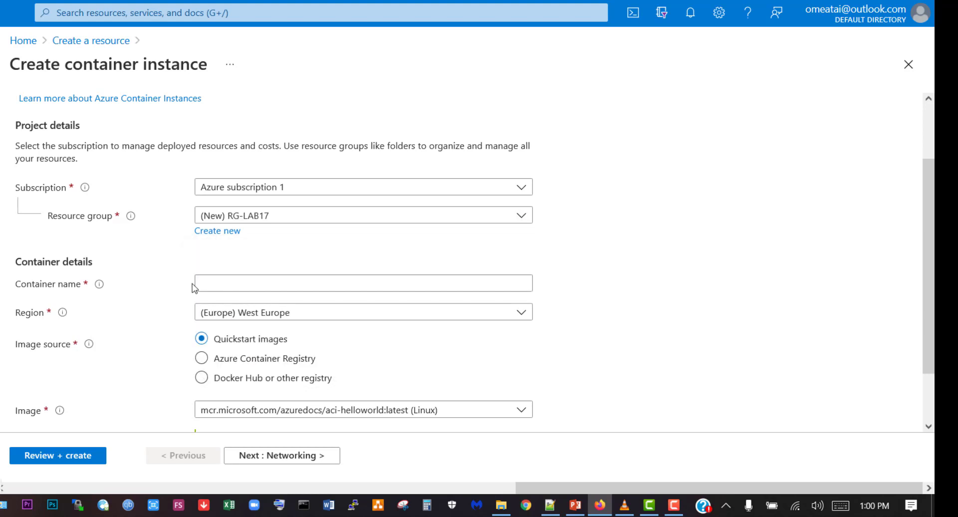
- Name the container container-lab17 and set its region to (US) East US
{"action": "left_click", "coordinate": [255, 284]}
{"action": "type", "text": "c"}
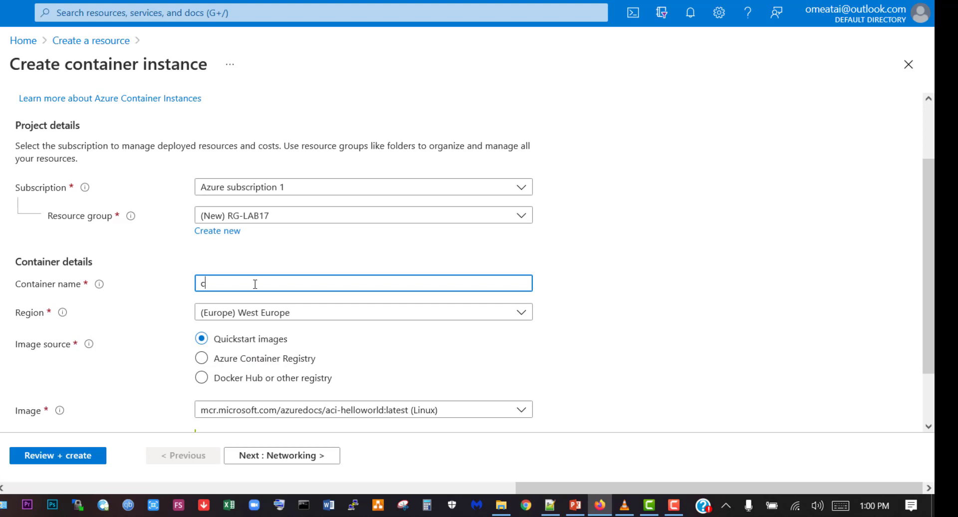
{"action": "type", "text": "ontainer-l"}
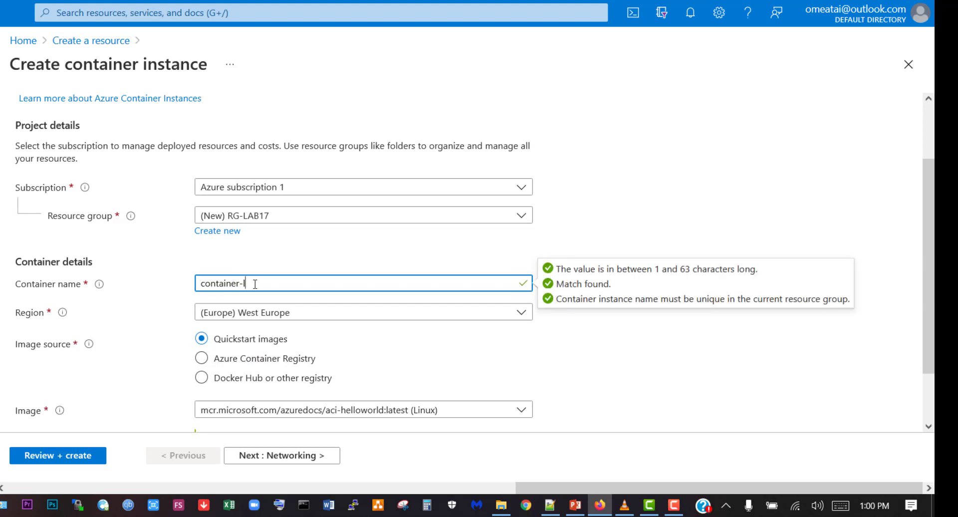
{"action": "type", "text": "ab17"}
{"action": "left_click", "coordinate": [309, 312]}
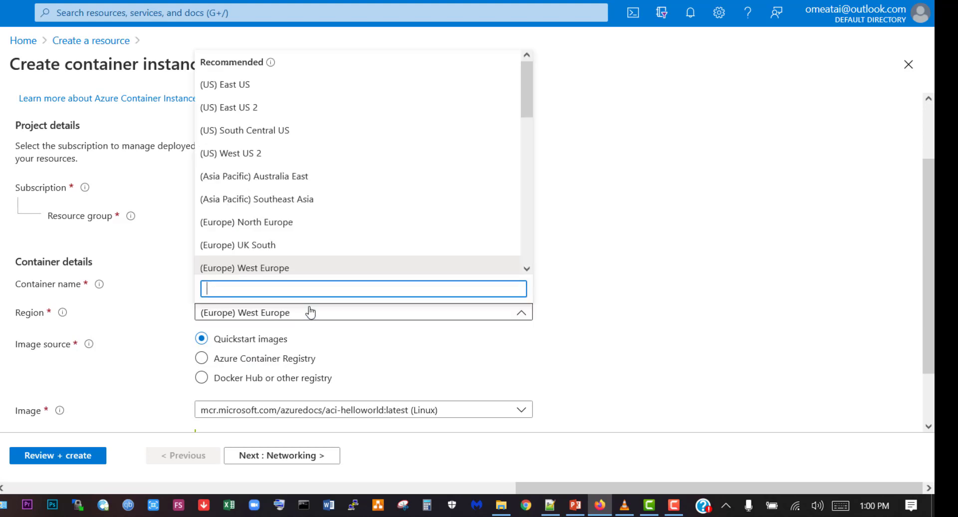
{"action": "left_click", "coordinate": [254, 91]}
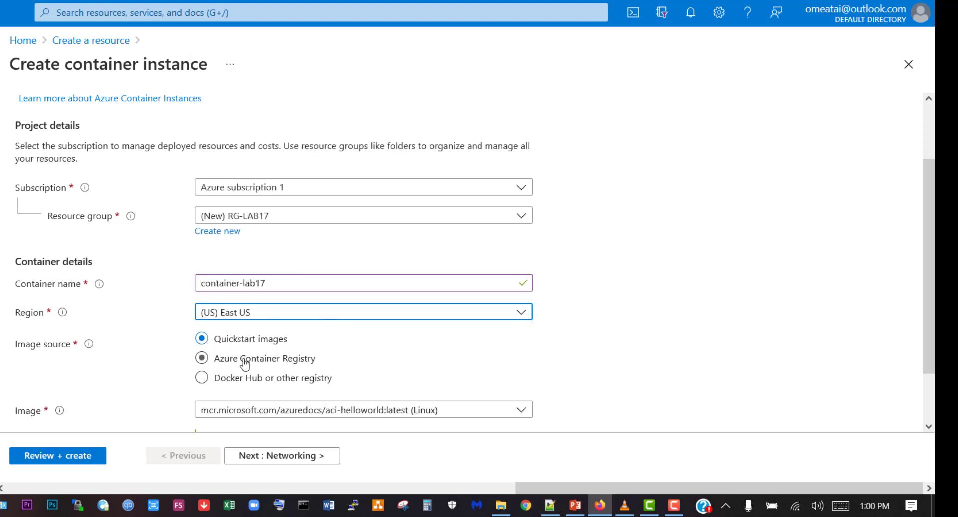
- Examine the available quickstart images and the fields offered for the Azure Container Registry and Docker Hub image sources
{"action": "left_click", "coordinate": [382, 416]}
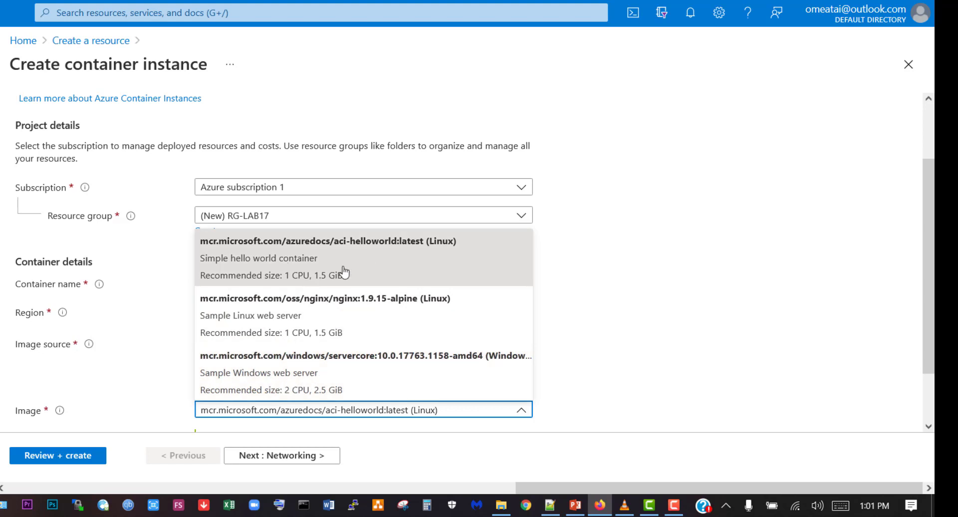
{"action": "left_click", "coordinate": [360, 262]}
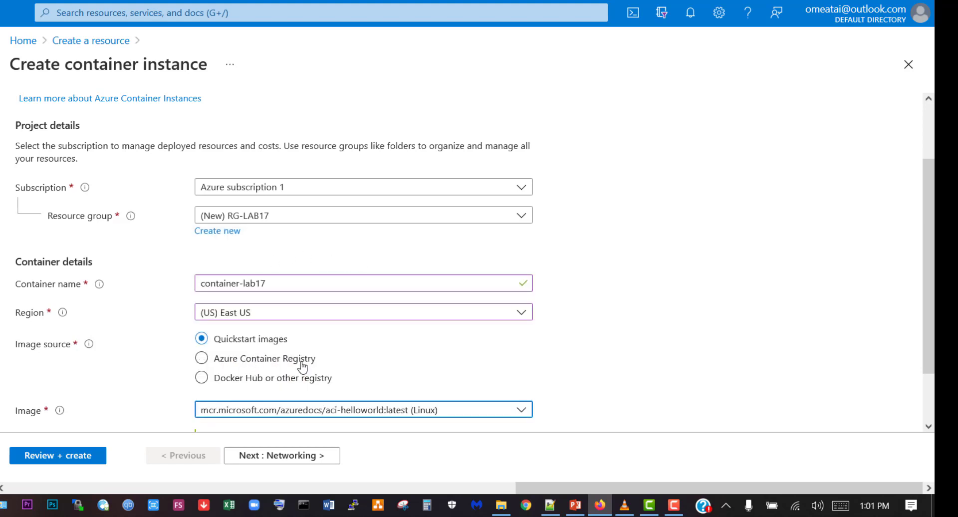
{"action": "left_click", "coordinate": [257, 368]}
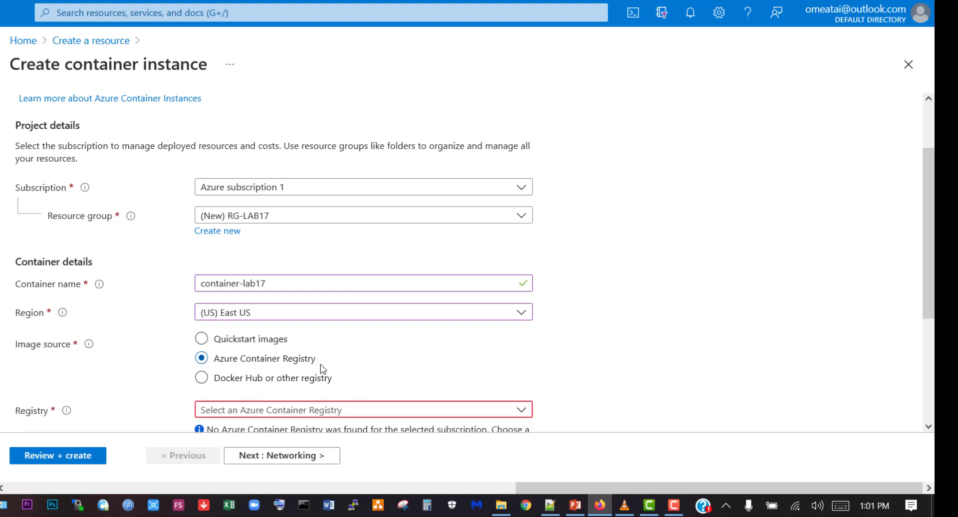
{"action": "scroll", "coordinate": [394, 371], "scroll_direction": "down", "scroll_amount": 2}
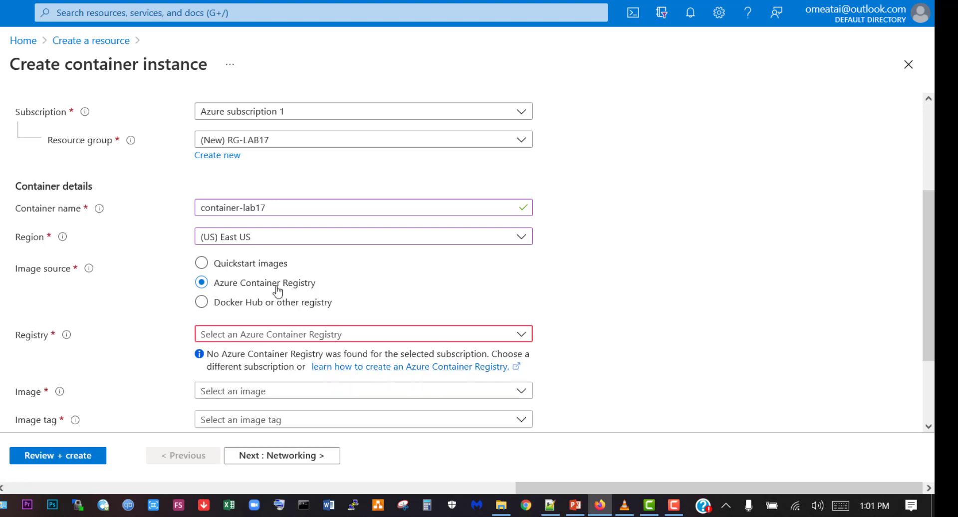
{"action": "left_click", "coordinate": [254, 302]}
{"action": "scroll", "coordinate": [256, 303], "scroll_direction": "down", "scroll_amount": 2}
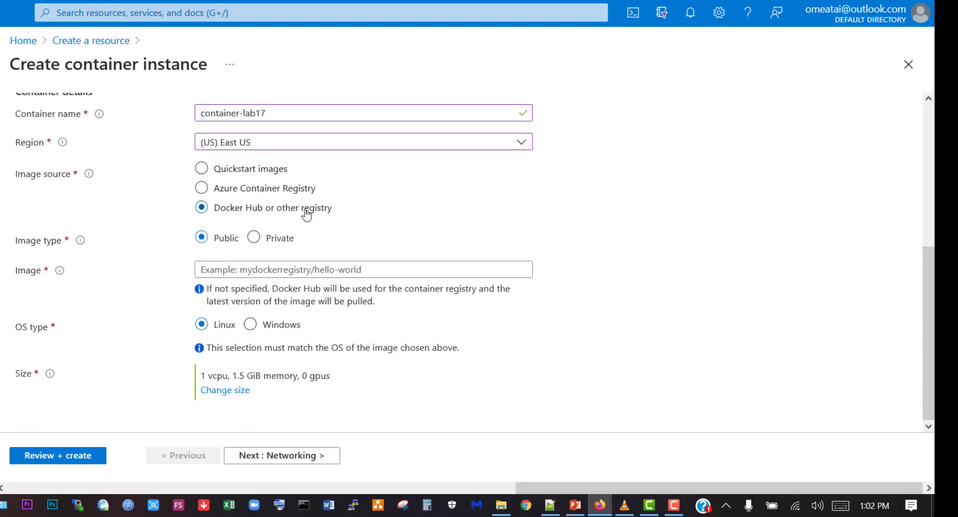
{"action": "left_click", "coordinate": [206, 271]}
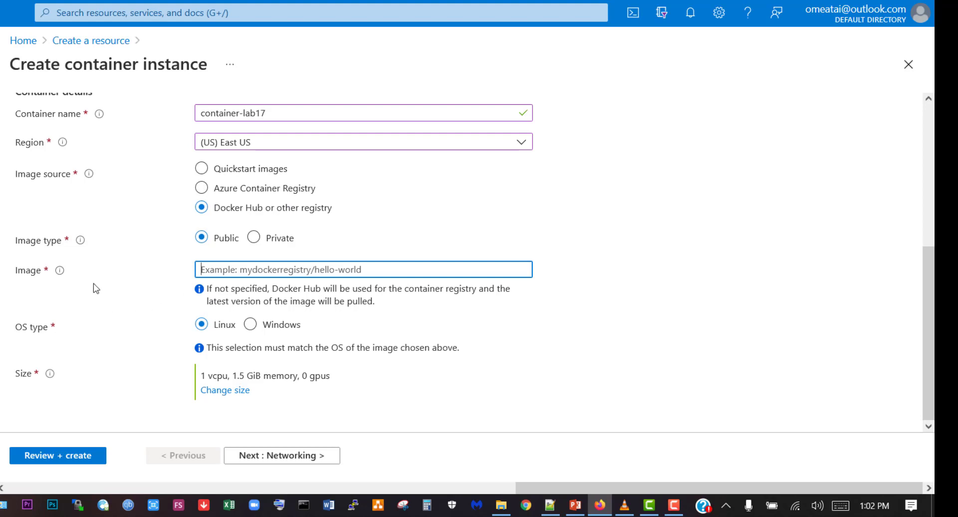
{"action": "scroll", "coordinate": [269, 279], "scroll_direction": "up", "scroll_amount": 1}
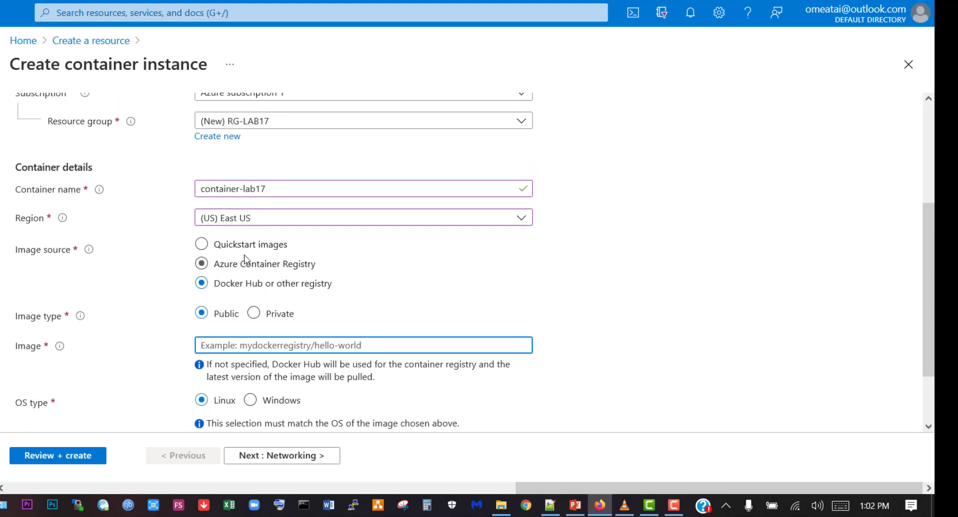
- Set the image source to Quickstart images and choose the mcr.microsoft.com/azuredocs/aci-helloworld:latest (Linux) image
{"action": "left_click", "coordinate": [219, 244]}
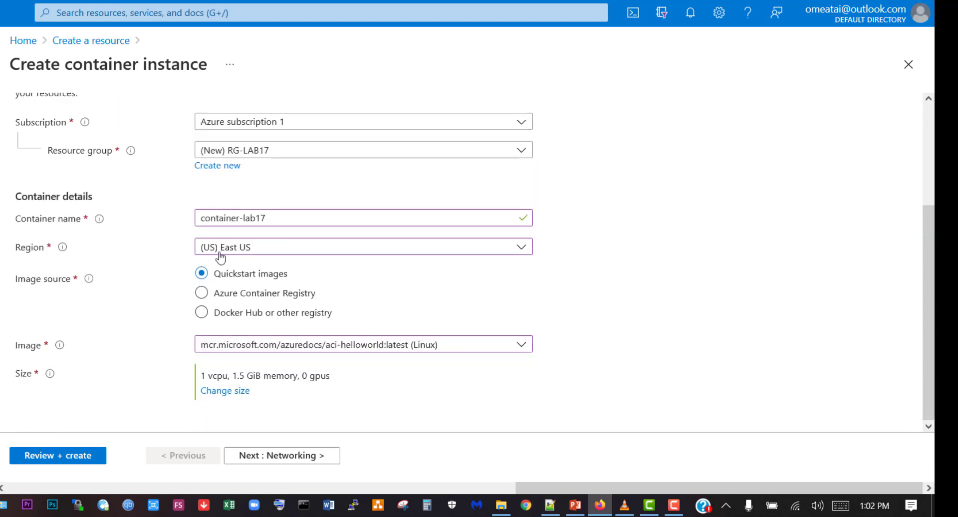
{"action": "left_click", "coordinate": [349, 344]}
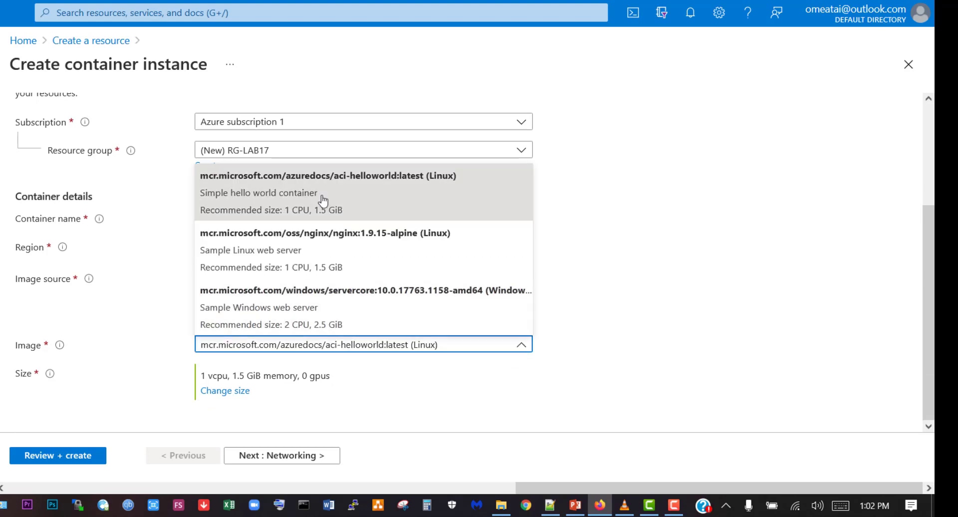
{"action": "left_click", "coordinate": [422, 192]}
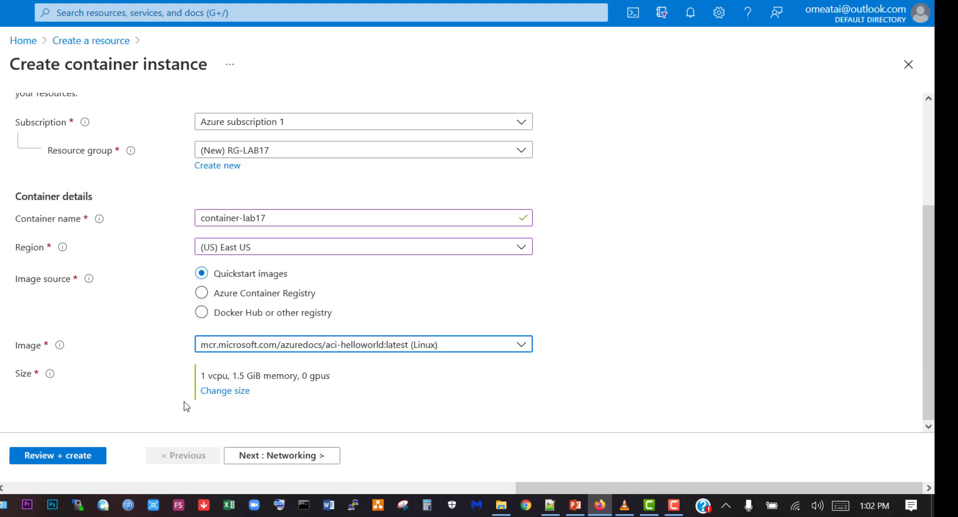
- Continue to the networking settings and keep the Public networking type with port 80 over TCP
{"action": "left_click", "coordinate": [313, 456]}
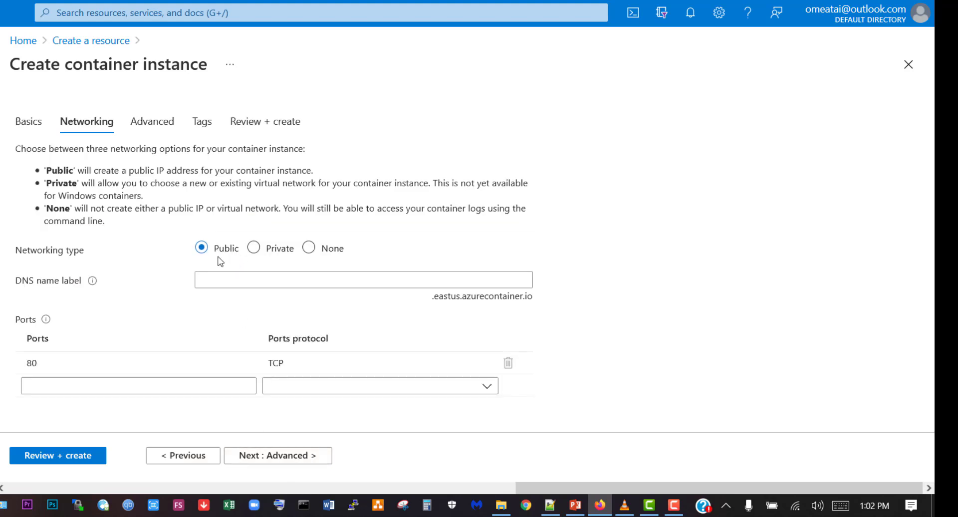
{"action": "left_click", "coordinate": [31, 364]}
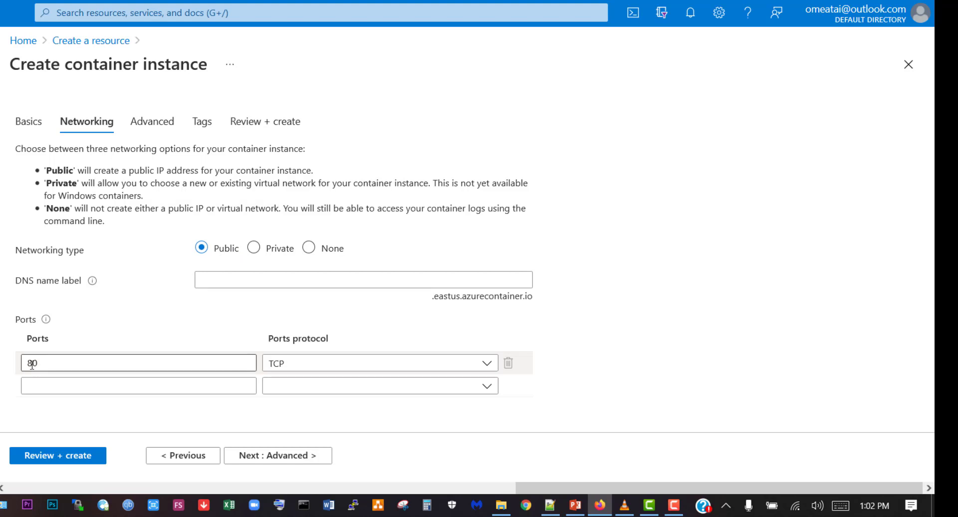
{"action": "left_click", "coordinate": [42, 381]}
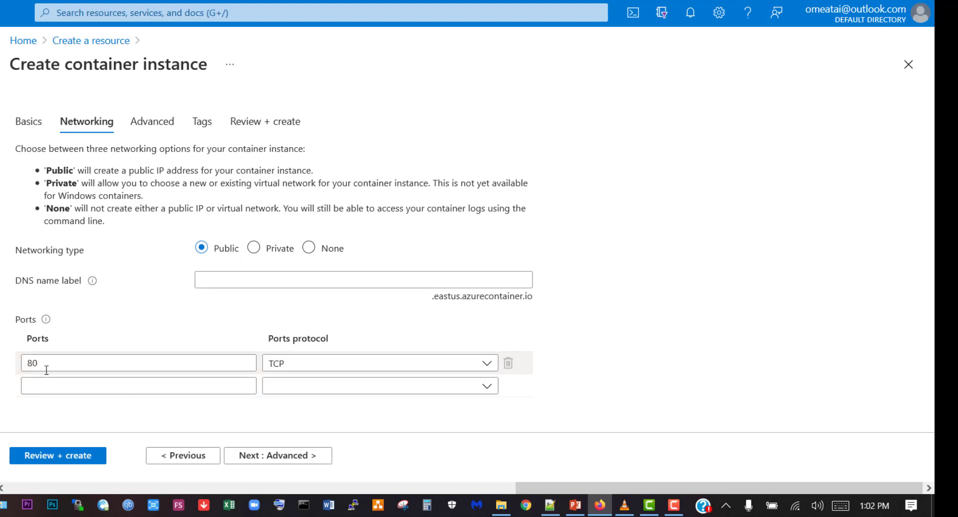
{"action": "left_click", "coordinate": [47, 370]}
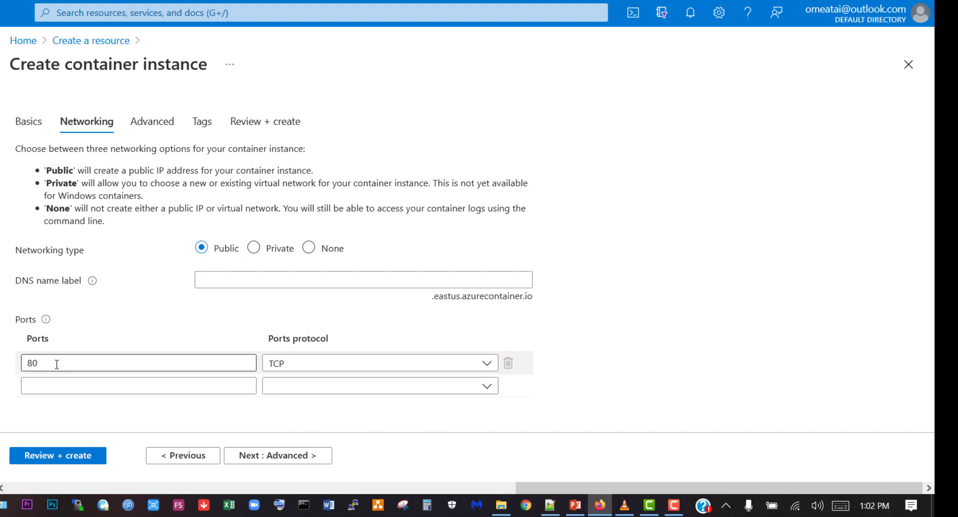
- Continue to the advanced settings, check the restart policy options and keep On failure
{"action": "left_click", "coordinate": [282, 457]}
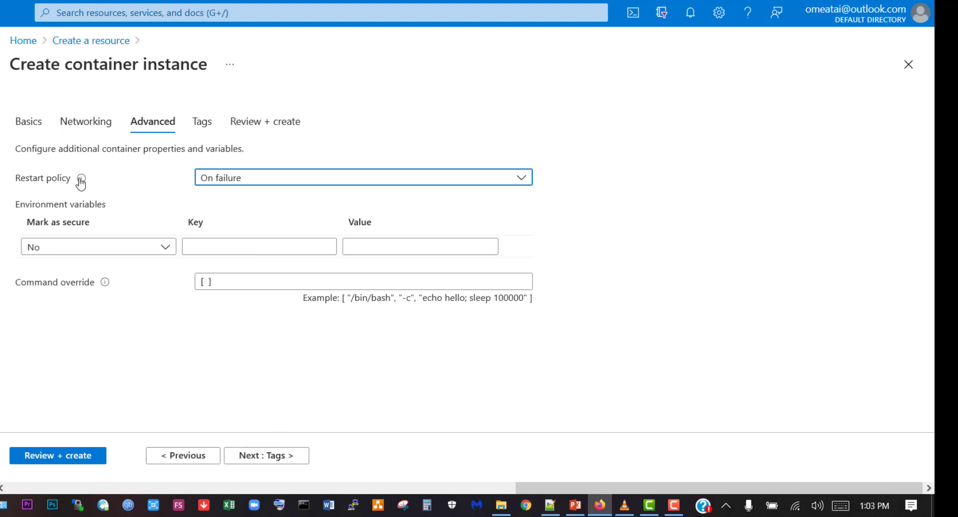
{"action": "left_click", "coordinate": [242, 180]}
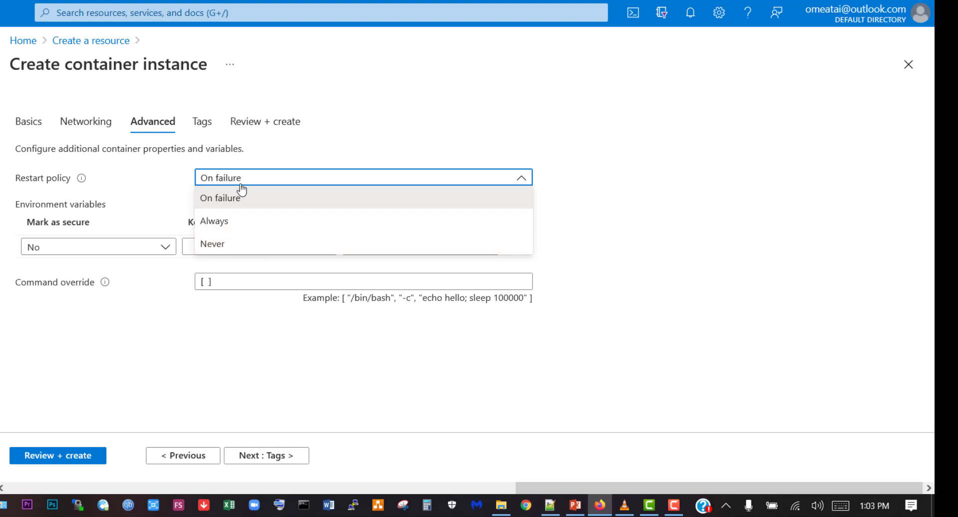
{"action": "left_click", "coordinate": [217, 180]}
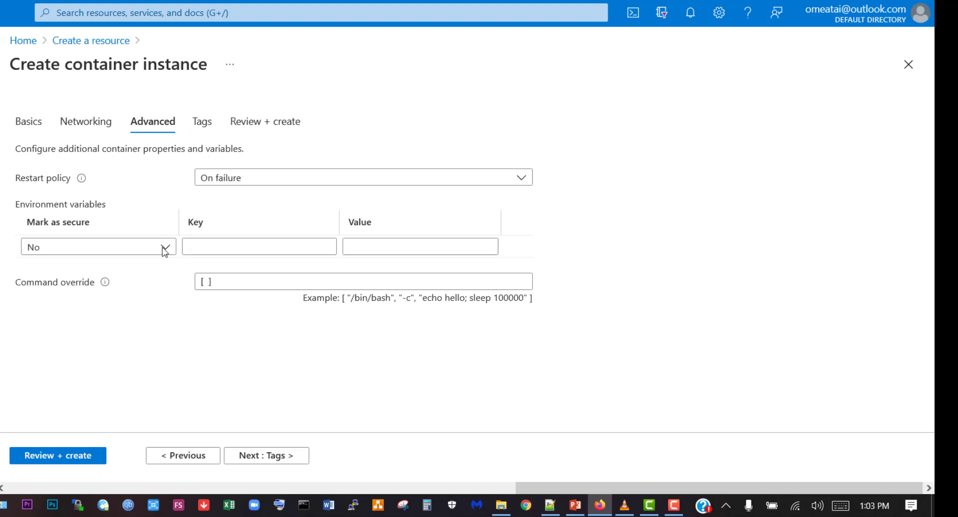
- Leave the tags empty, go on to the final review and create the container instance
{"action": "left_click", "coordinate": [274, 455]}
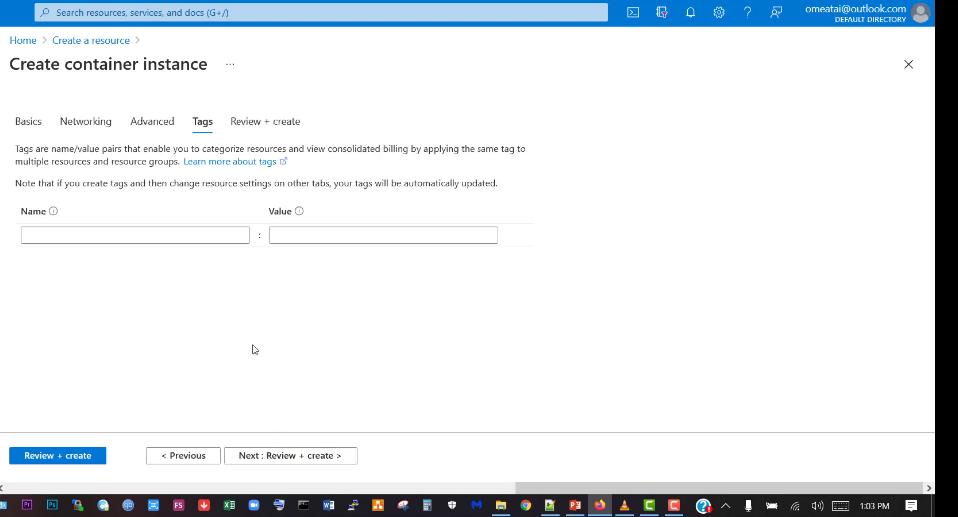
{"action": "left_click", "coordinate": [323, 455]}
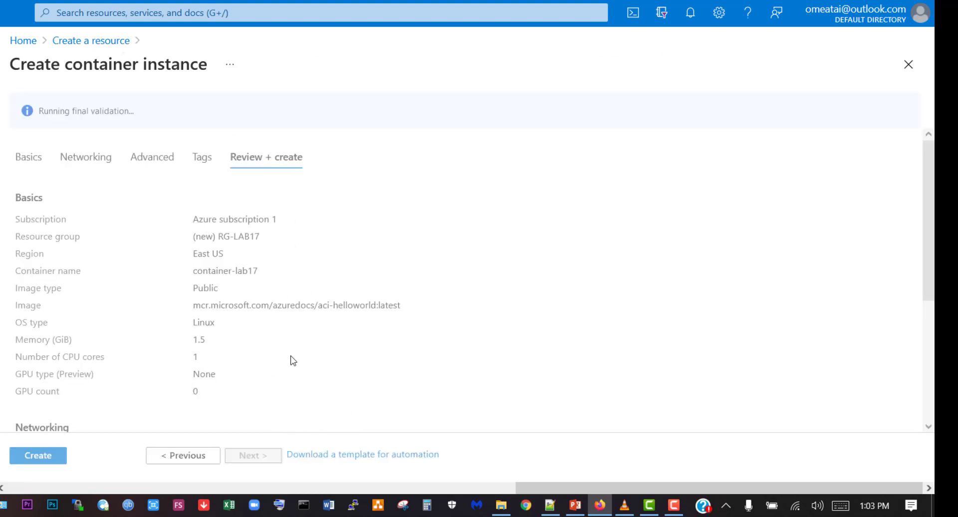
{"action": "left_click", "coordinate": [58, 459]}
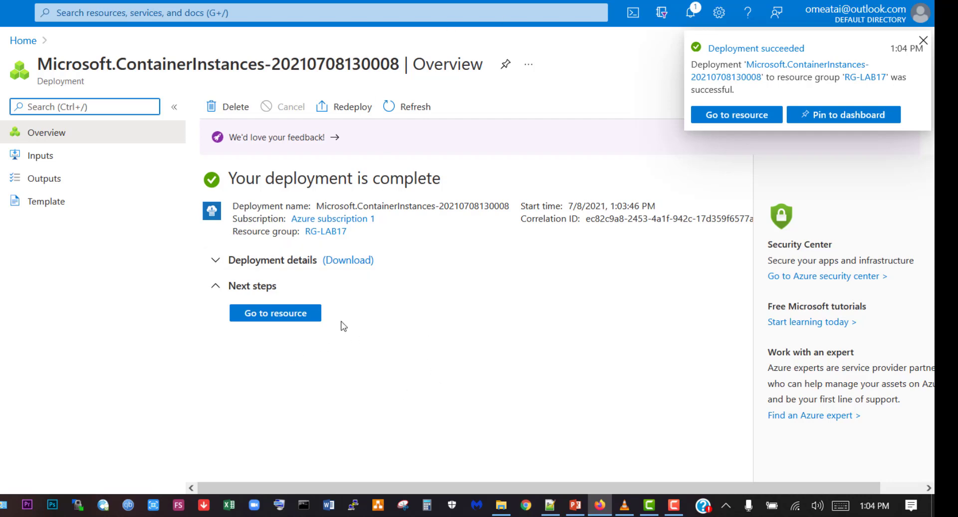
- Open the deployed container-lab17 resource and examine the events of its container
{"action": "left_click", "coordinate": [293, 322]}
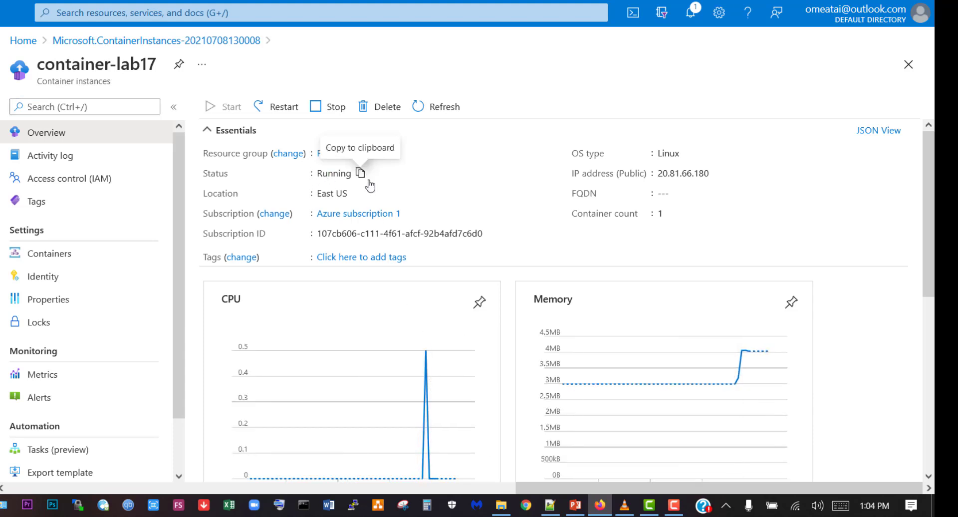
{"action": "left_click", "coordinate": [65, 255]}
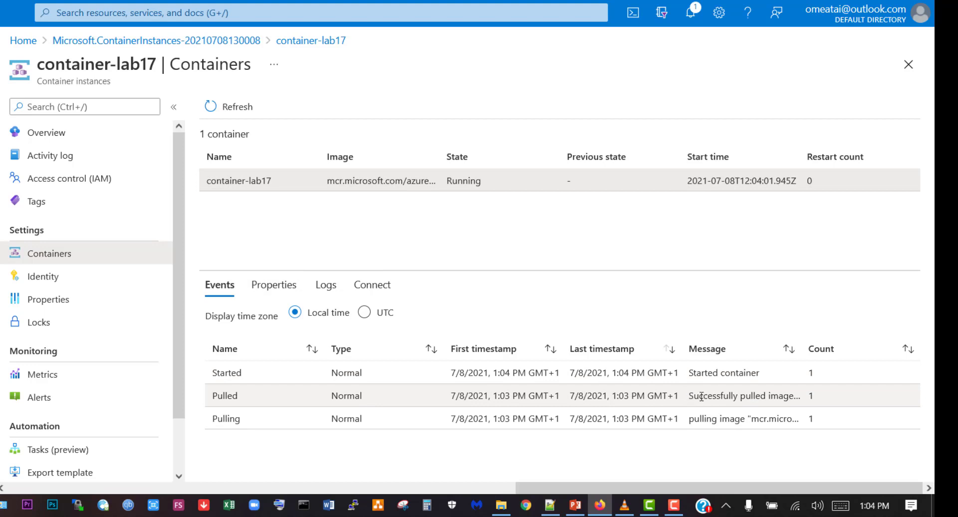
{"action": "left_click_drag", "start_coordinate": [702, 395], "coordinate": [321, 308]}
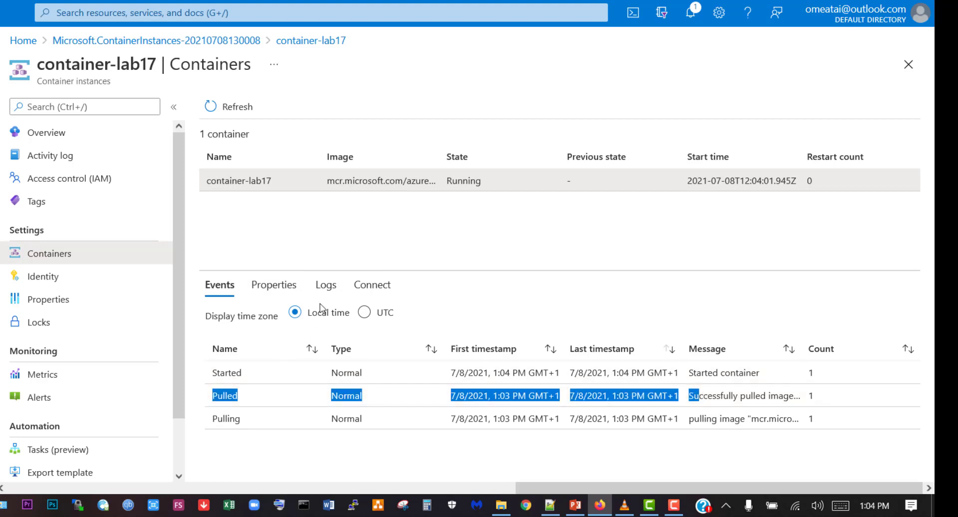
- Connect to the running container with /bin/sh as the start-up command
{"action": "left_click", "coordinate": [373, 286]}
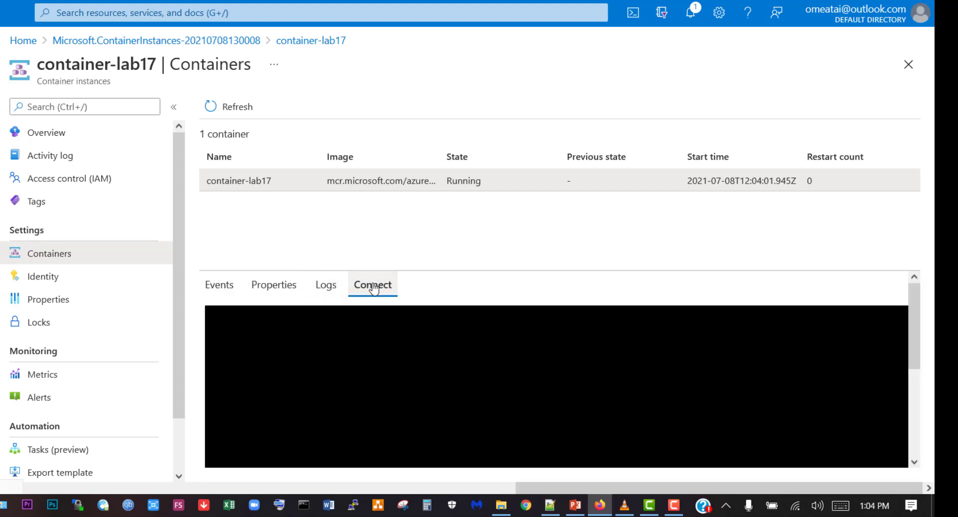
{"action": "scroll", "coordinate": [574, 370], "scroll_direction": "down", "scroll_amount": 1}
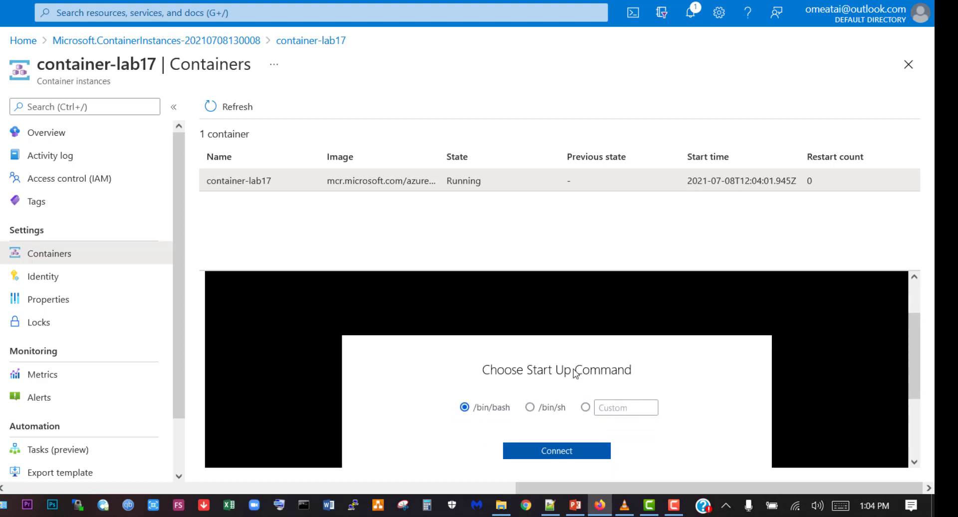
{"action": "left_click", "coordinate": [530, 407]}
{"action": "left_click", "coordinate": [553, 449]}
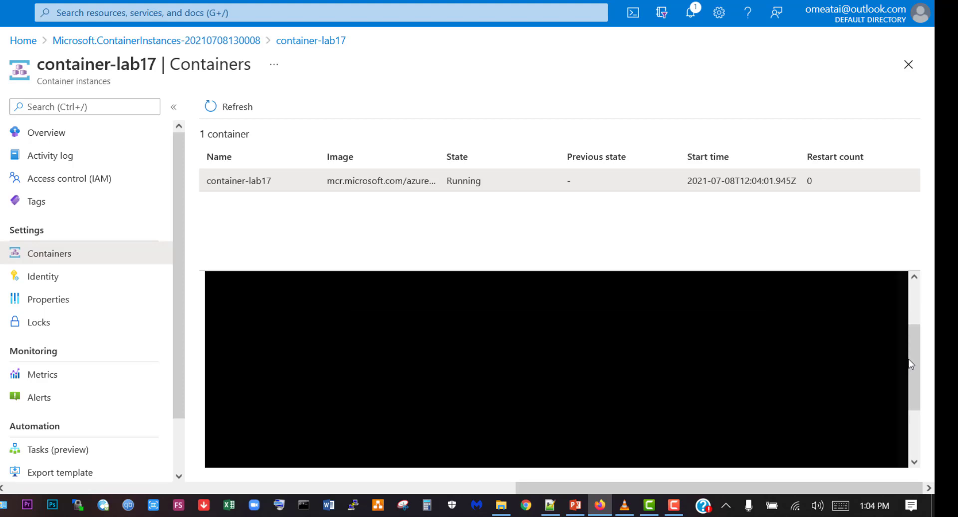
{"action": "scroll", "coordinate": [910, 364], "scroll_direction": "up", "scroll_amount": 1}
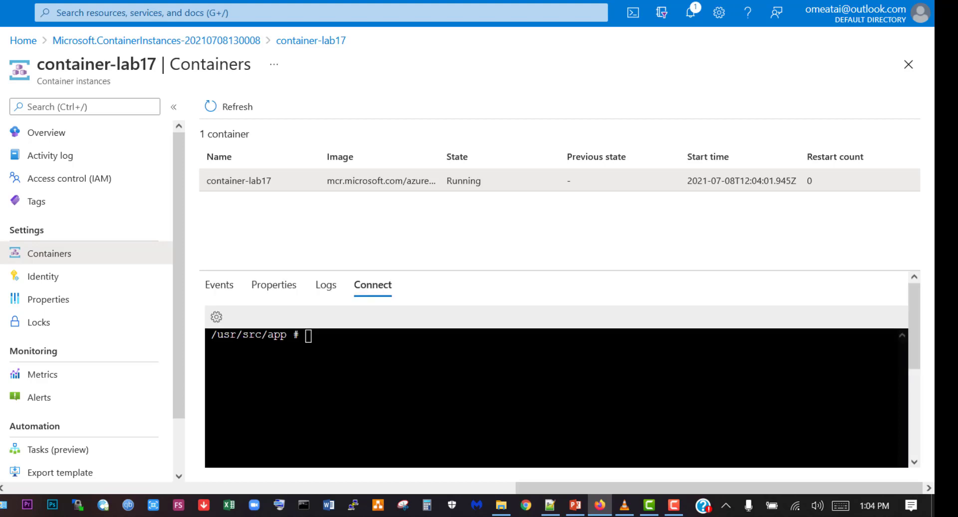
- List the files in the container's /usr/src/app folder with ls and print index.html with cat
{"action": "left_click", "coordinate": [321, 337]}
{"action": "type", "text": "ls"}
{"action": "key", "text": "Return"}
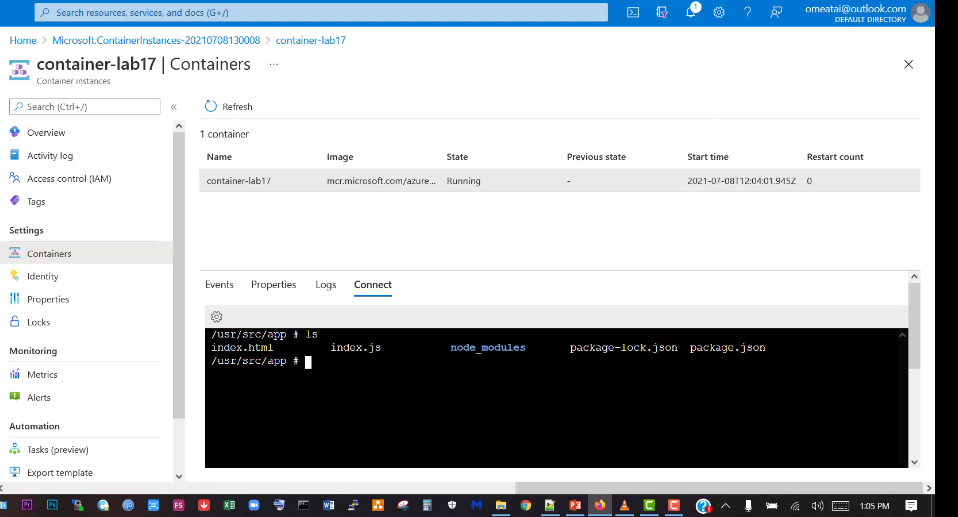
{"action": "type", "text": "cat index.html"}
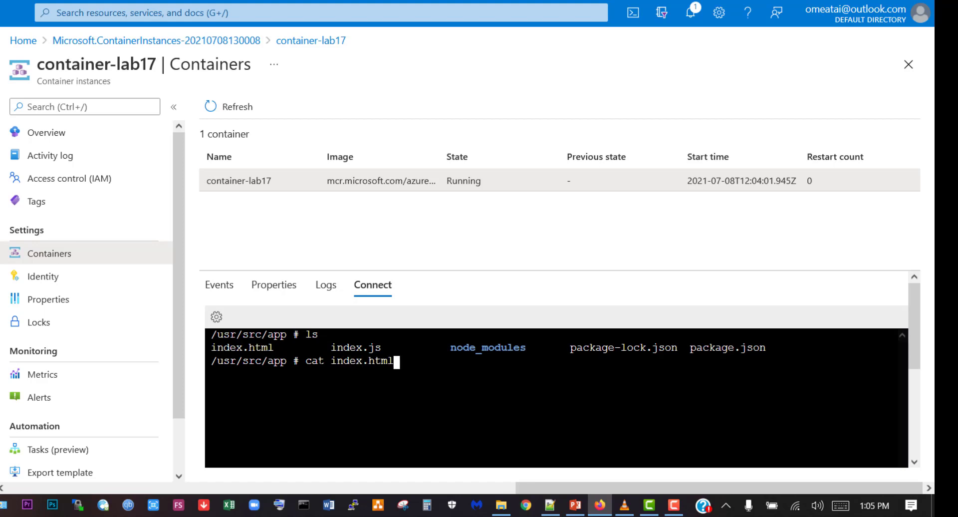
{"action": "key", "text": "Return"}
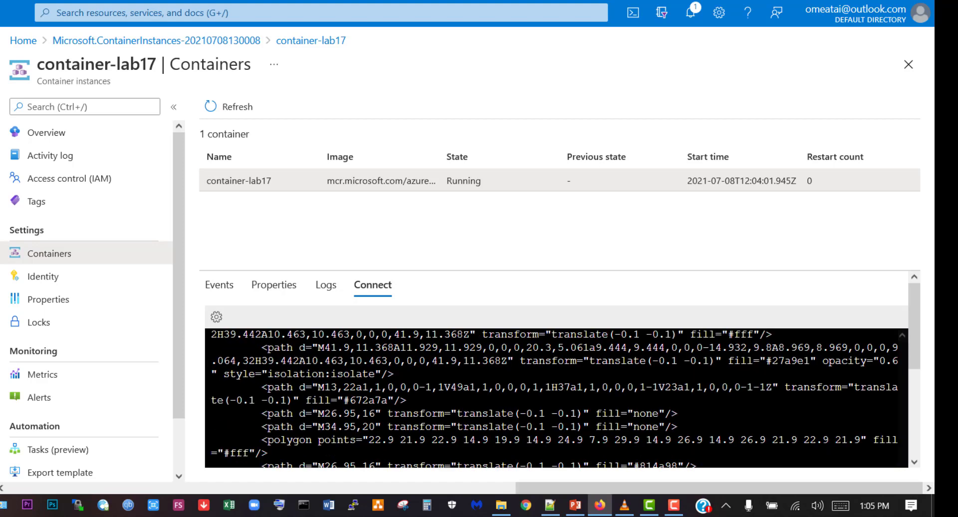
- Examine the page title and the remaining markup in the printed index.html
{"action": "scroll", "coordinate": [556, 398], "scroll_direction": "up", "scroll_amount": 10}
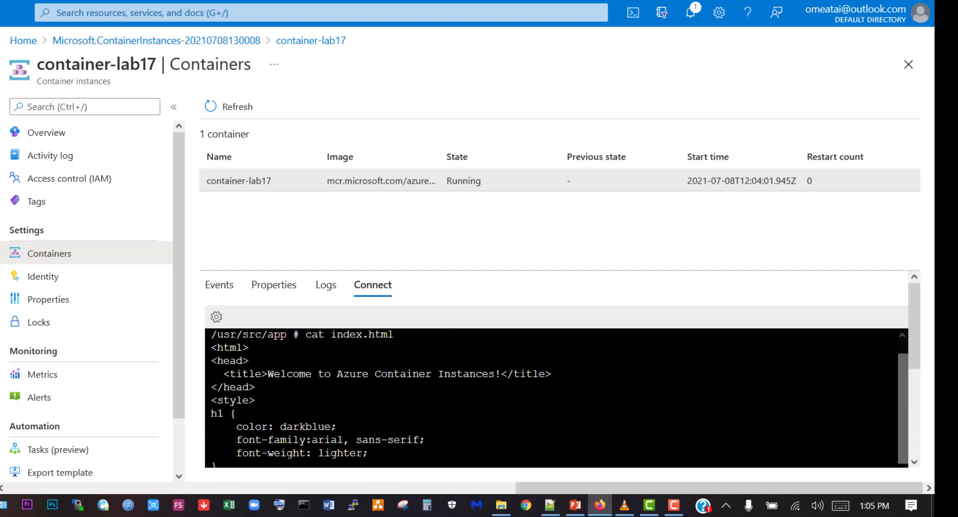
{"action": "left_click_drag", "start_coordinate": [268, 400], "coordinate": [495, 400]}
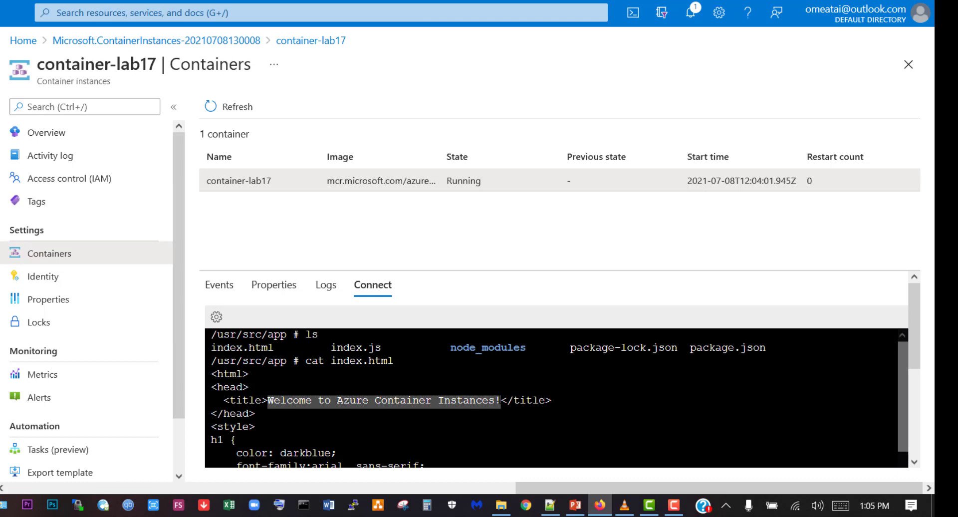
{"action": "scroll", "coordinate": [557, 398], "scroll_direction": "down", "scroll_amount": 3}
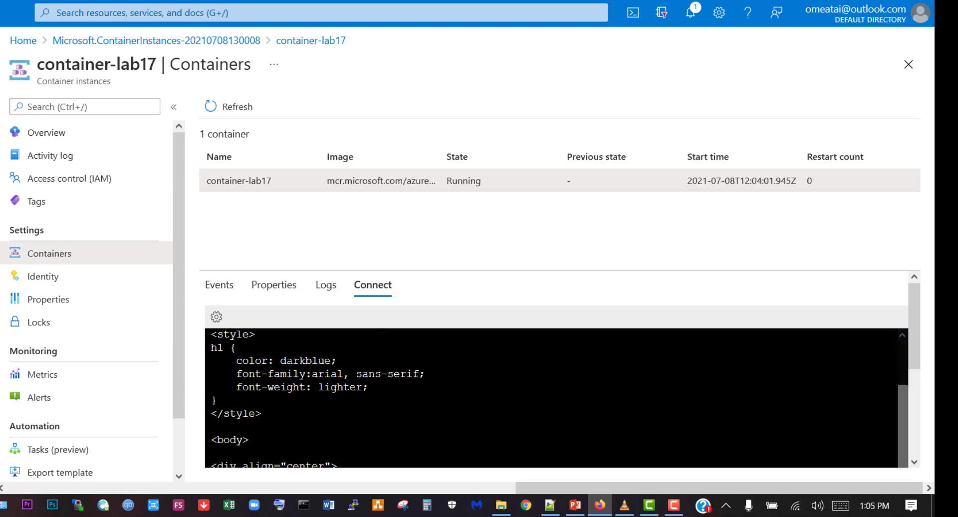
{"action": "scroll", "coordinate": [556, 397], "scroll_direction": "down", "scroll_amount": 7}
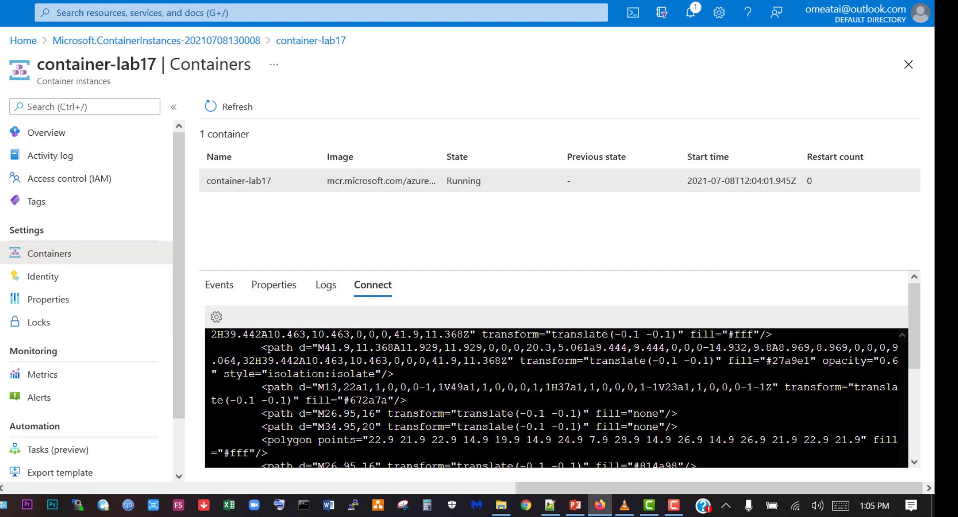
{"action": "scroll", "coordinate": [557, 398], "scroll_direction": "up", "scroll_amount": 3}
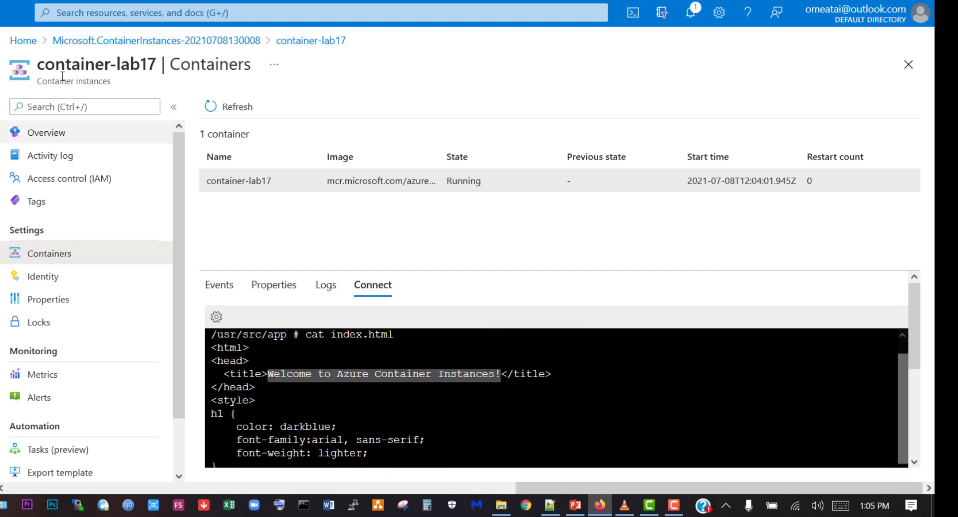
- Copy the container instance's public IP address from its overview, open it in a new browser tab and check the page heading
{"action": "left_click", "coordinate": [58, 134]}
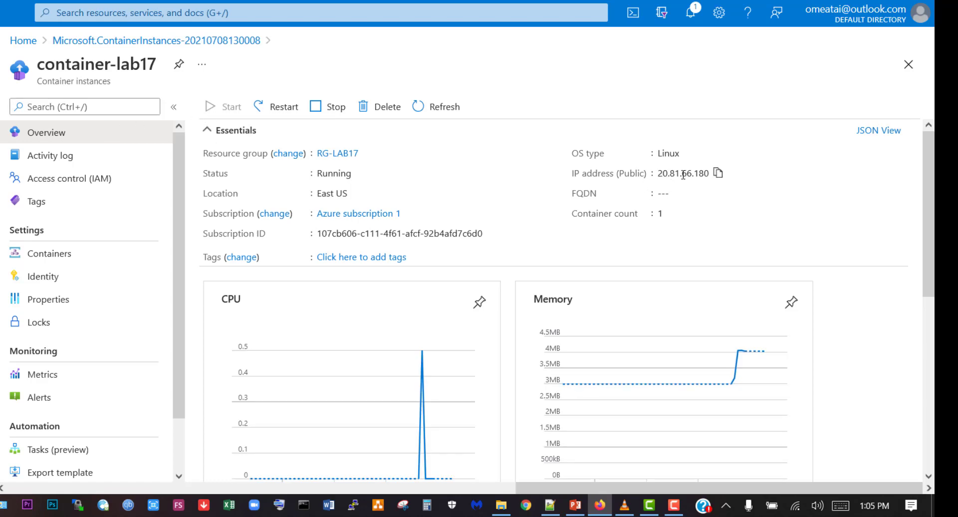
{"action": "left_click", "coordinate": [719, 177]}
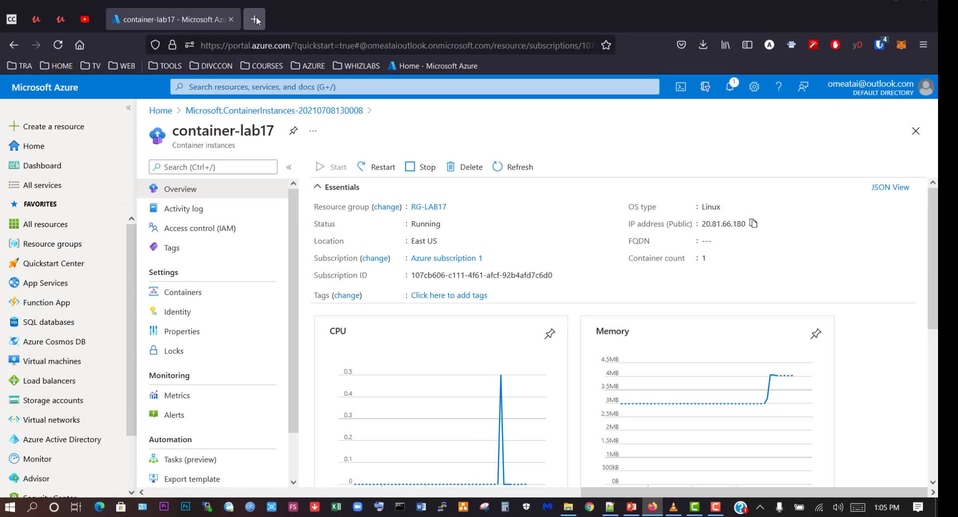
{"action": "key", "text": "ctrl+t"}
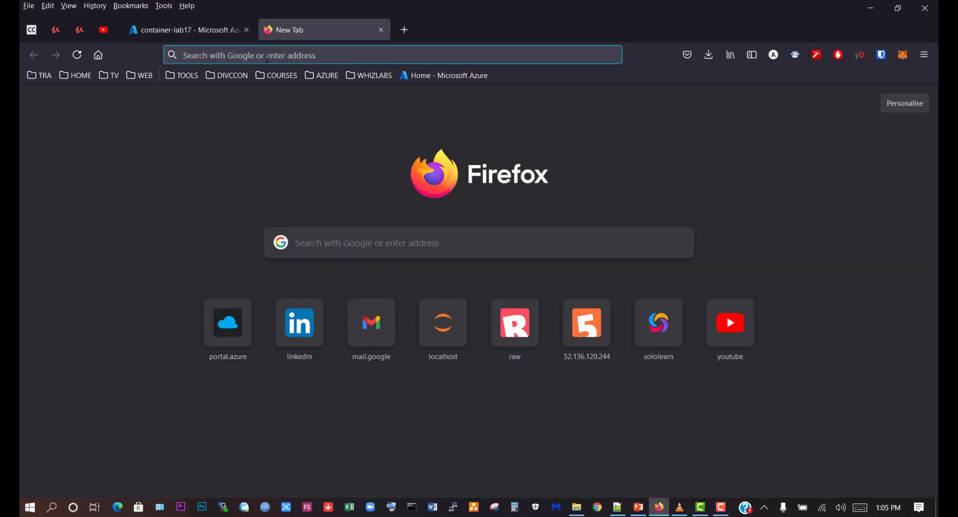
{"action": "right_click", "coordinate": [269, 59]}
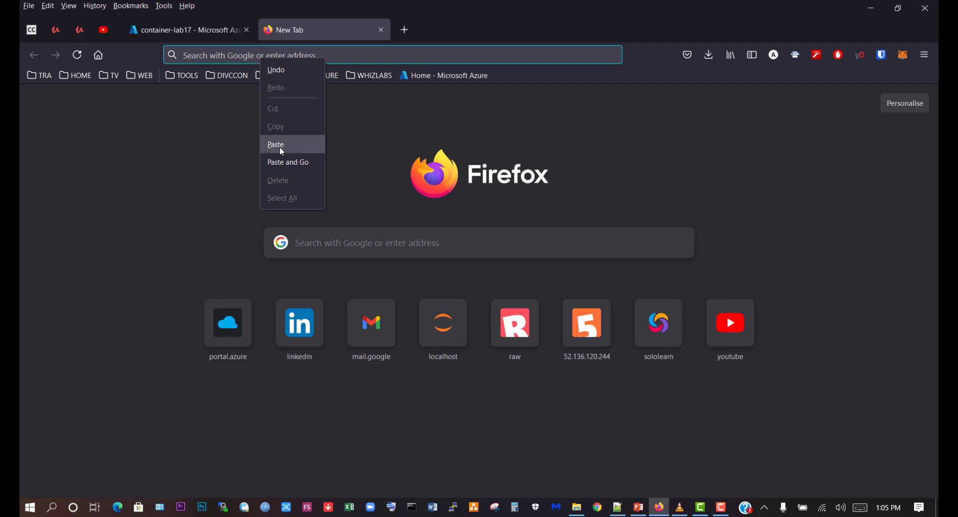
{"action": "left_click", "coordinate": [288, 159]}
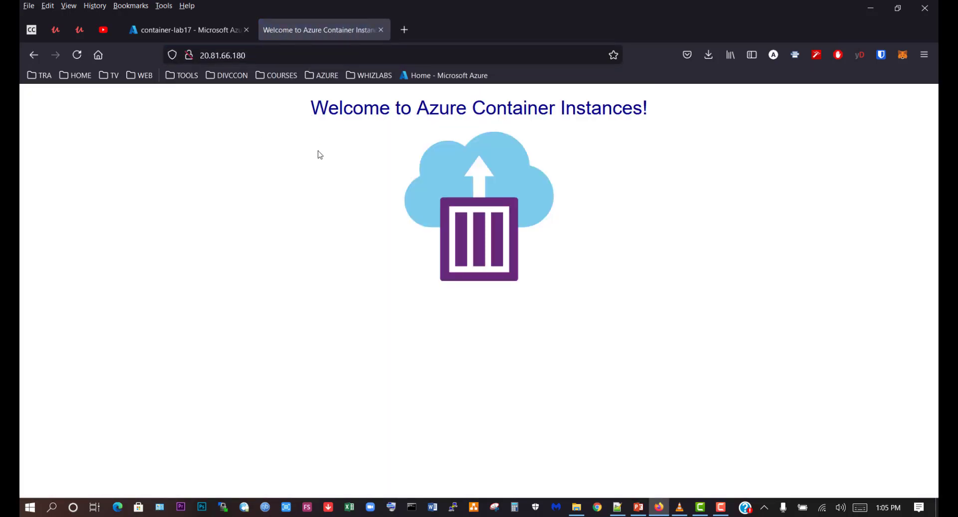
{"action": "left_click_drag", "start_coordinate": [306, 107], "coordinate": [656, 108]}
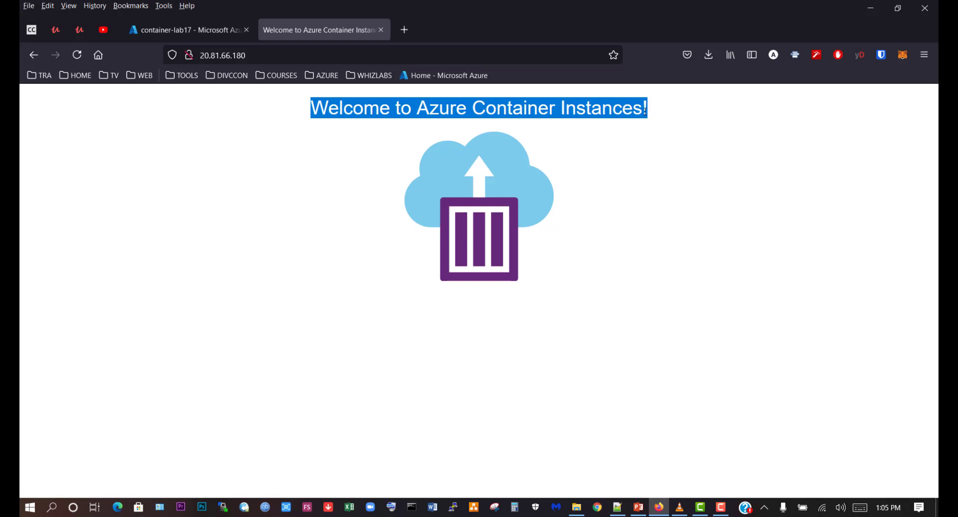
{"action": "left_click", "coordinate": [426, 157]}
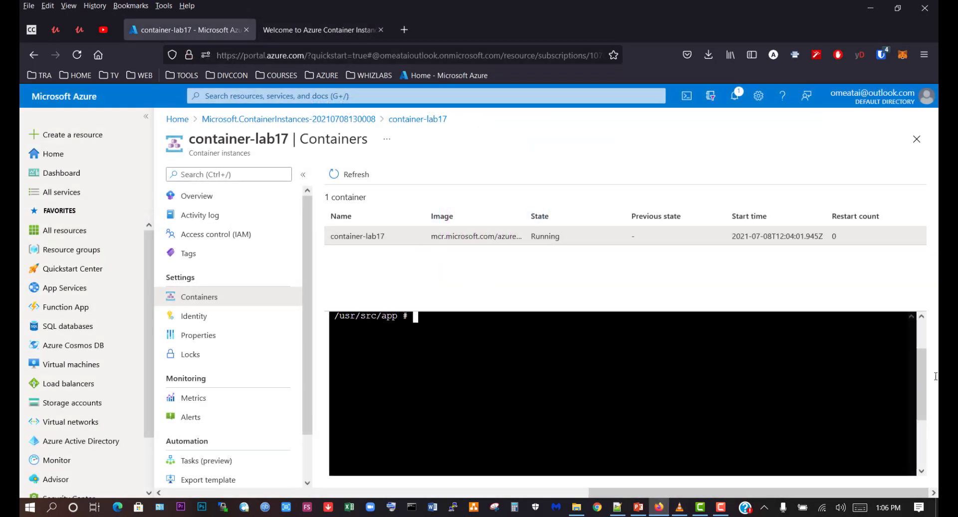
- Switch to LABS.txt in Notepad++, copy the az container exec command for container-lab17 and return to the Azure portal
{"action": "left_click", "coordinate": [617, 508]}
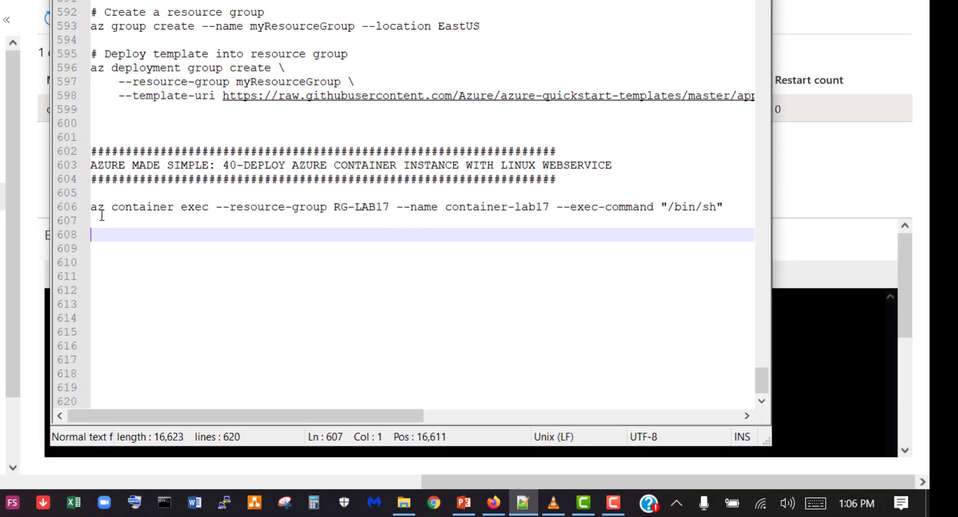
{"action": "mouse_move", "coordinate": [92, 207]}
{"action": "left_mouse_down"}
{"action": "mouse_move", "coordinate": [135, 207]}
{"action": "mouse_move", "coordinate": [94, 222]}
{"action": "mouse_move", "coordinate": [112, 207]}
{"action": "mouse_move", "coordinate": [586, 205]}
{"action": "mouse_move", "coordinate": [558, 208]}
{"action": "mouse_move", "coordinate": [626, 214]}
{"action": "mouse_move", "coordinate": [643, 200]}
{"action": "mouse_move", "coordinate": [709, 202]}
{"action": "mouse_move", "coordinate": [723, 216]}
{"action": "mouse_move", "coordinate": [102, 211]}
{"action": "left_mouse_up"}
{"action": "left_click", "coordinate": [726, 207]}
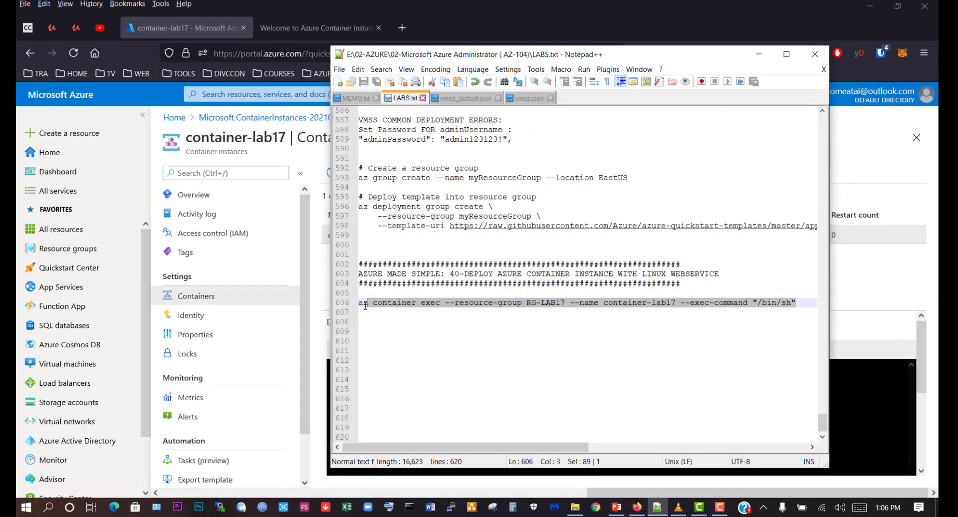
{"action": "left_click_drag", "start_coordinate": [366, 306], "coordinate": [359, 305]}
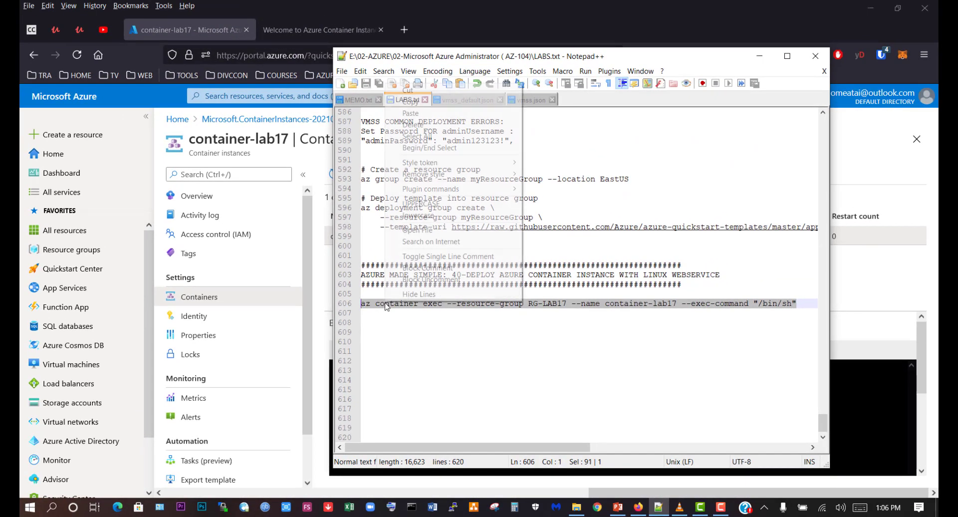
{"action": "right_click", "coordinate": [384, 303]}
{"action": "left_click", "coordinate": [440, 105]}
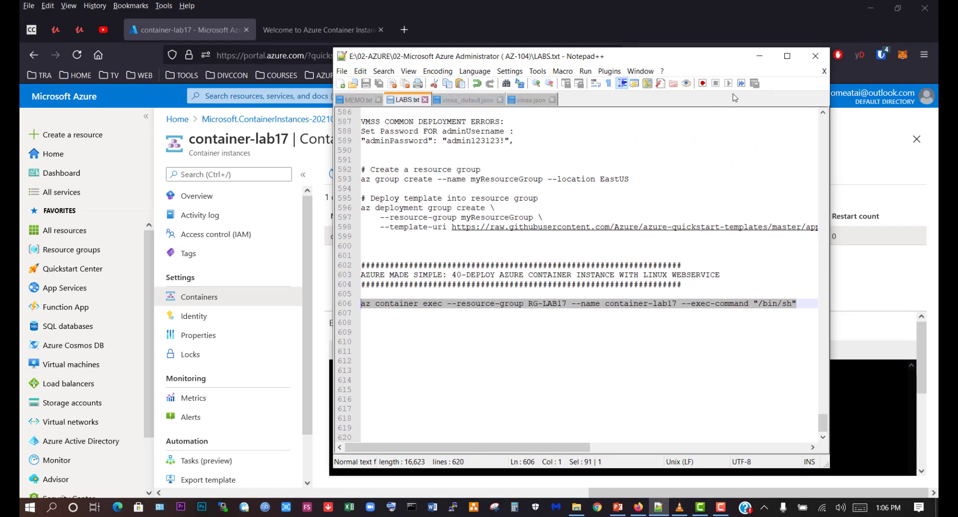
{"action": "left_click", "coordinate": [760, 56]}
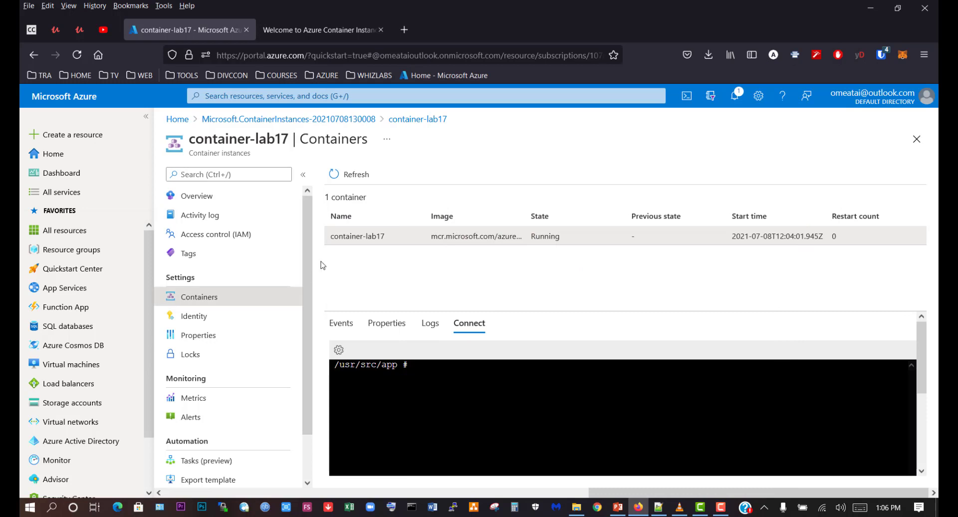
- Open a maximized Cloud Shell and run az container exec --resource-group RG-LAB17 --name container-lab17 --exec-command "/bin/sh"
{"action": "left_click", "coordinate": [687, 96]}
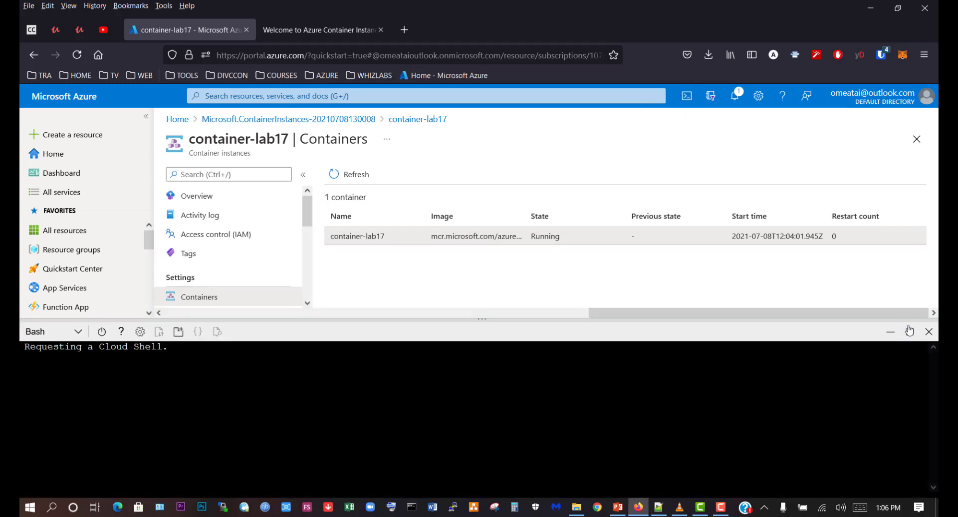
{"action": "left_click", "coordinate": [910, 331]}
{"action": "right_click", "coordinate": [122, 224]}
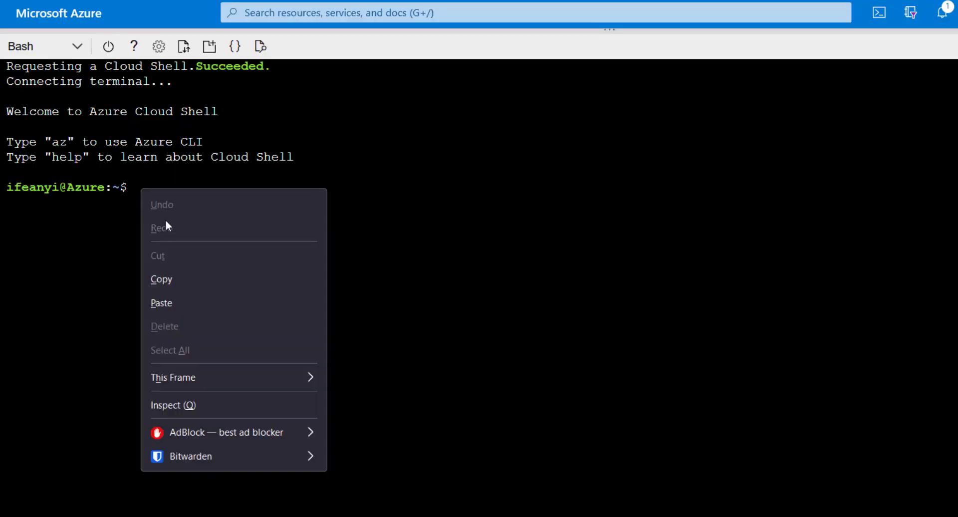
{"action": "left_click", "coordinate": [150, 313]}
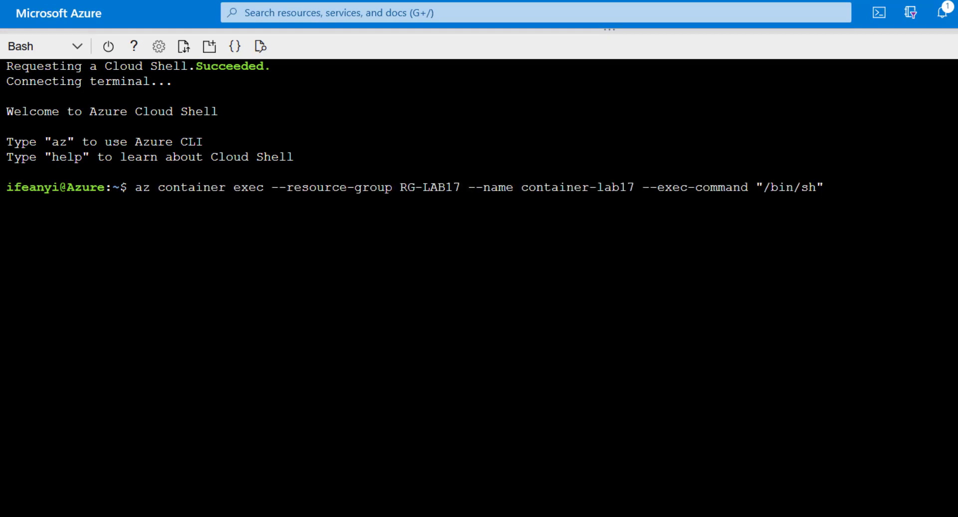
{"action": "key", "text": "Return"}
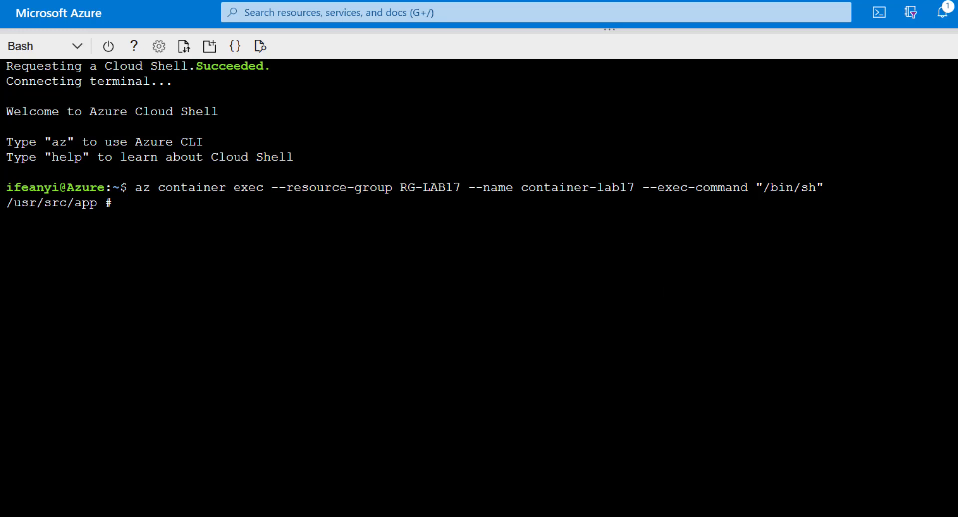
- From the Cloud Shell session, list the container's app files with ls and print index.html with cat
{"action": "type", "text": "ls"}
{"action": "key", "text": "Return"}
{"action": "type", "text": "ls"}
{"action": "key", "text": "Return"}
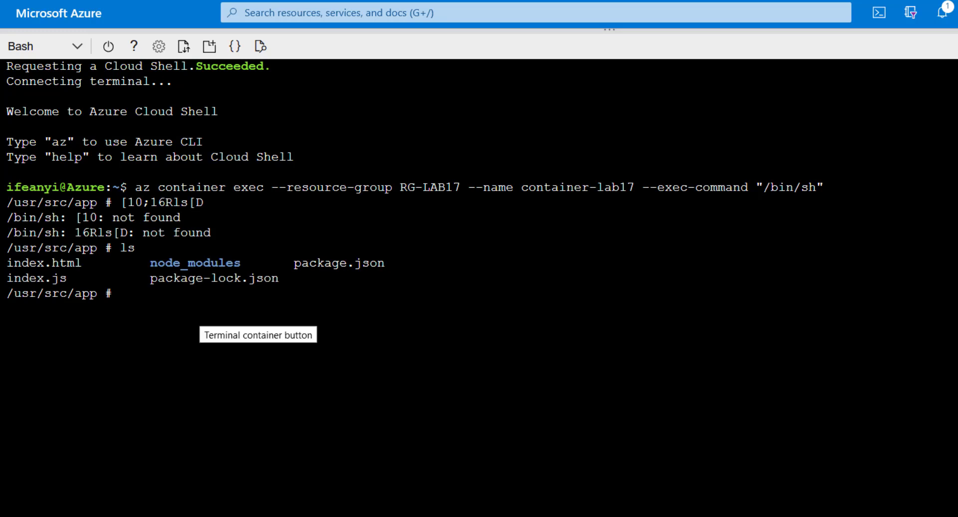
{"action": "type", "text": "cat index"}
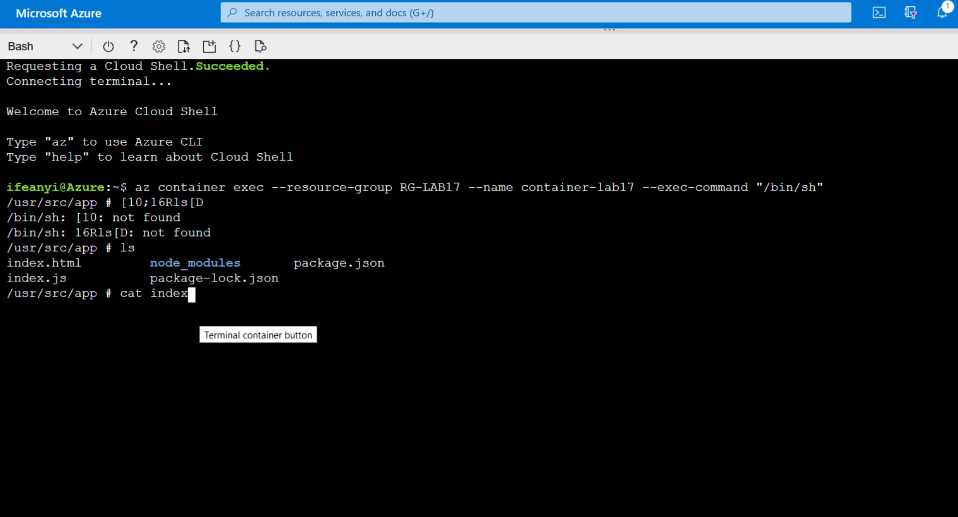
{"action": "type", "text": ".html"}
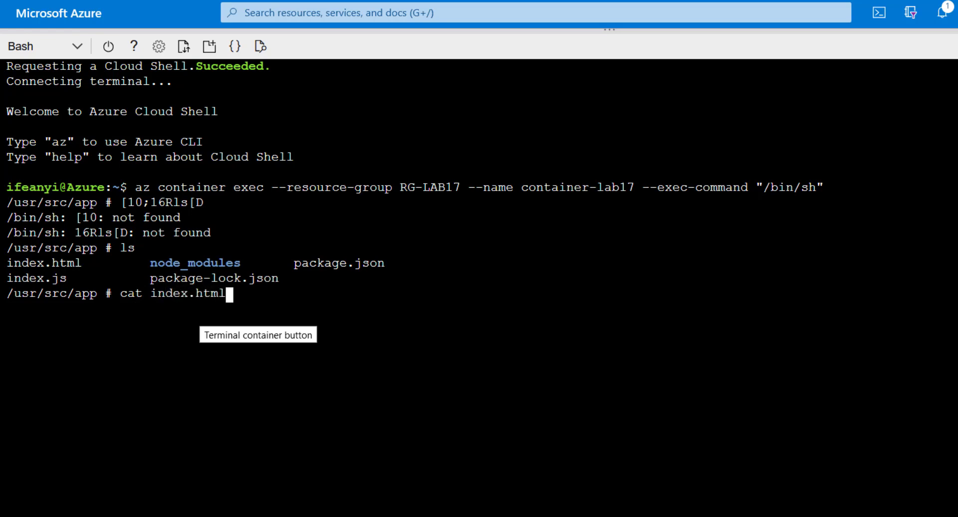
{"action": "key", "text": "Return"}
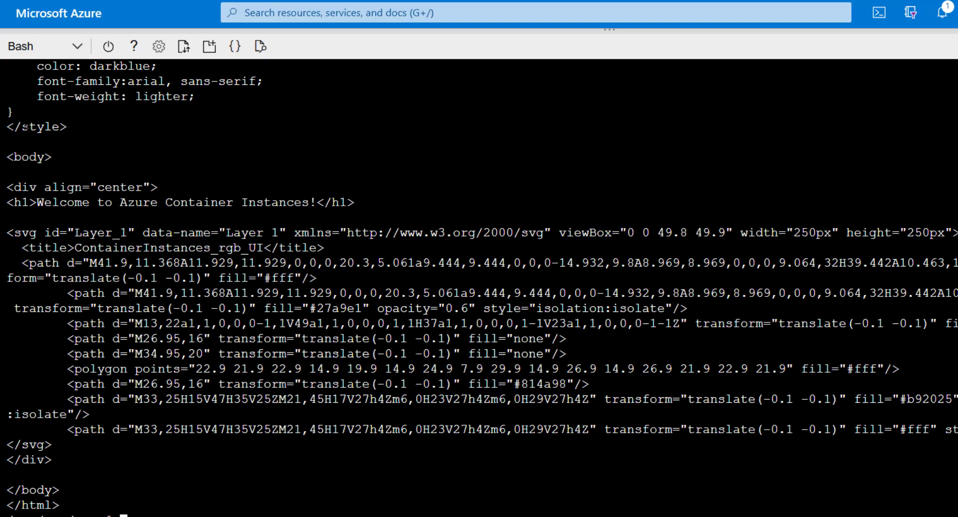
- Compare the h1 heading and svg block in the printed index.html with the heading and logo on the served web page
{"action": "left_click_drag", "start_coordinate": [36, 202], "coordinate": [317, 204]}
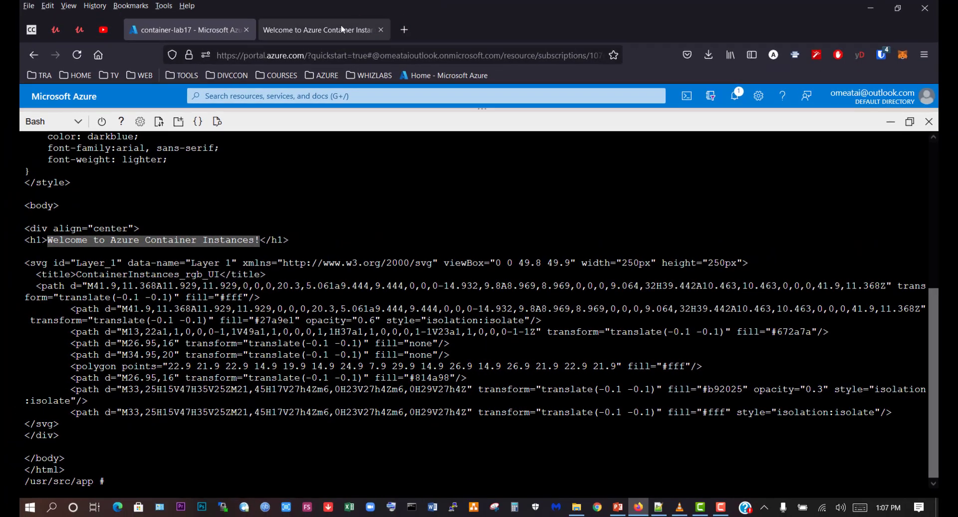
{"action": "left_click", "coordinate": [342, 30]}
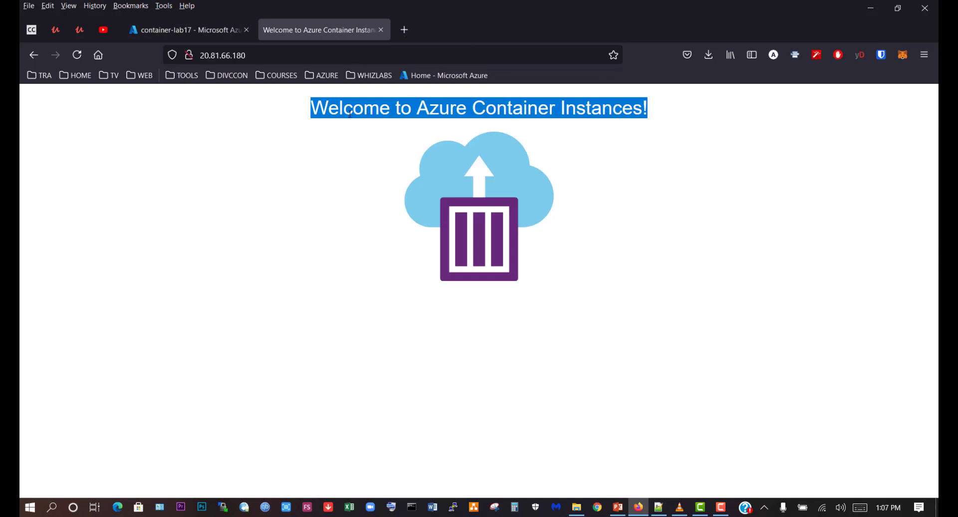
{"action": "left_click", "coordinate": [351, 113]}
{"action": "left_click_drag", "start_coordinate": [315, 110], "coordinate": [648, 109]}
{"action": "left_click", "coordinate": [176, 31]}
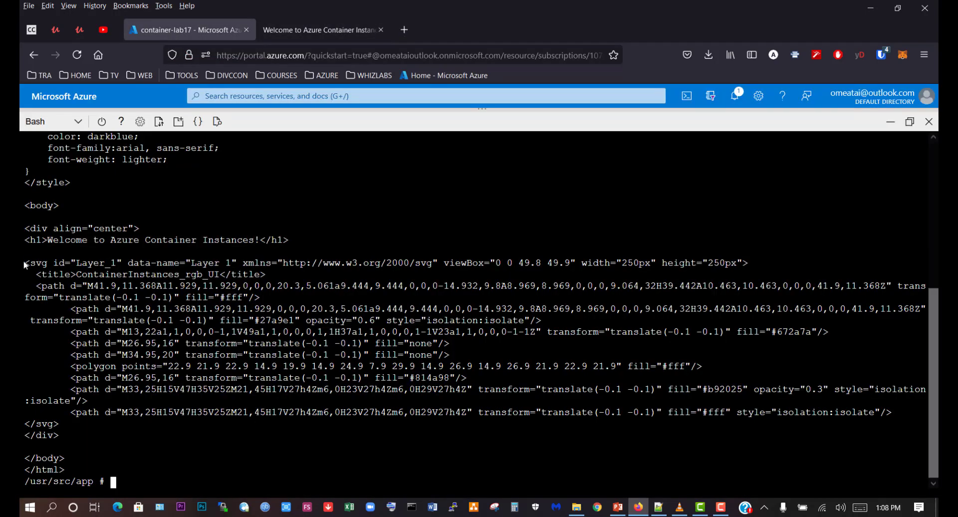
{"action": "left_click_drag", "start_coordinate": [25, 263], "coordinate": [87, 425]}
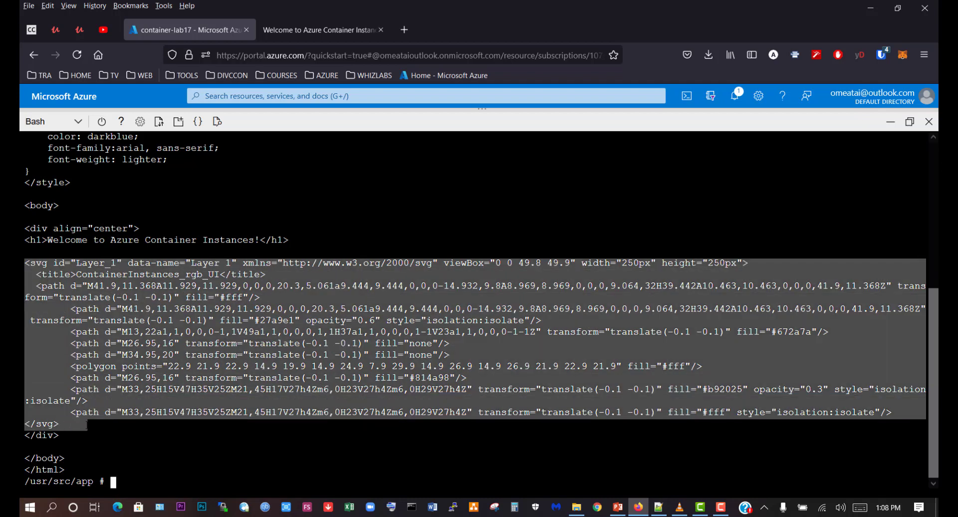
{"action": "left_click", "coordinate": [340, 28]}
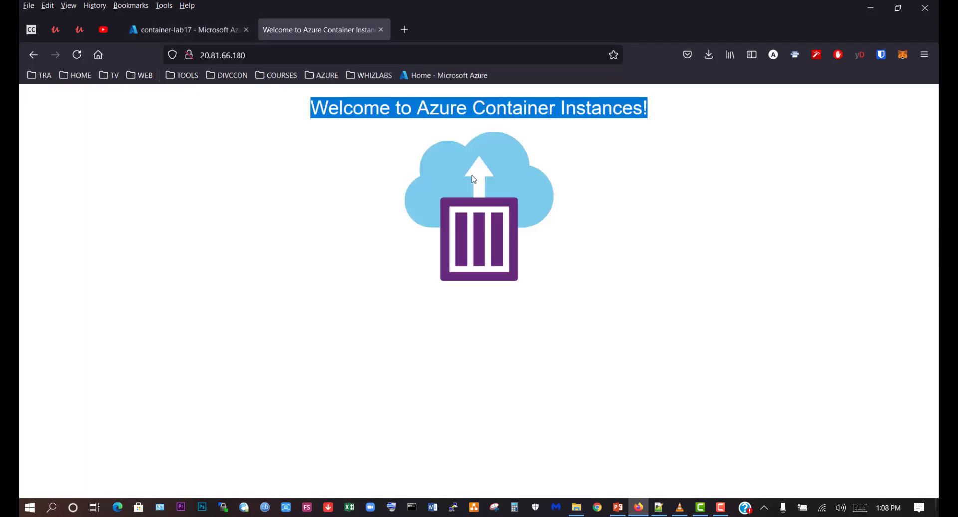